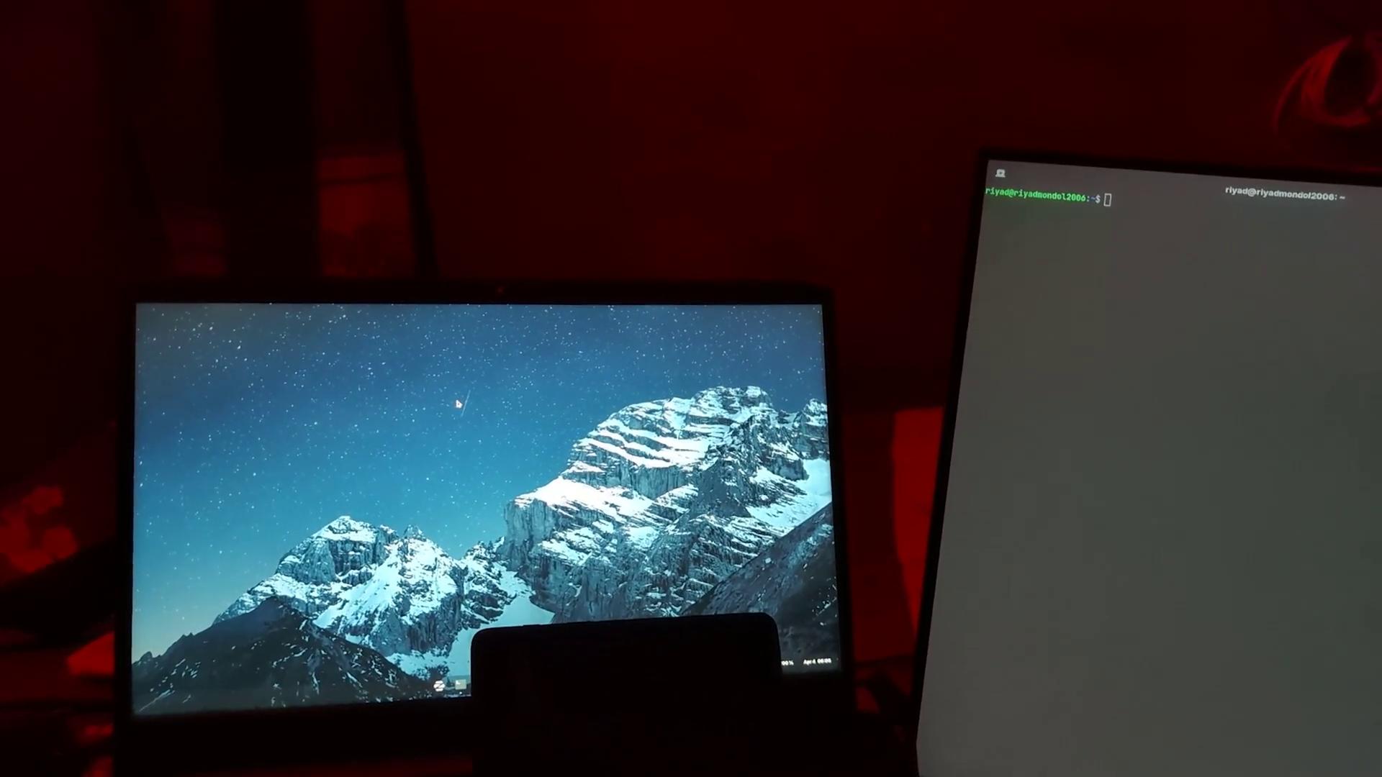
# Launch Burp Suite Community Edition from the GNOME Shell application search
pyautogui.press('super+space')
pyautogui.write('se')
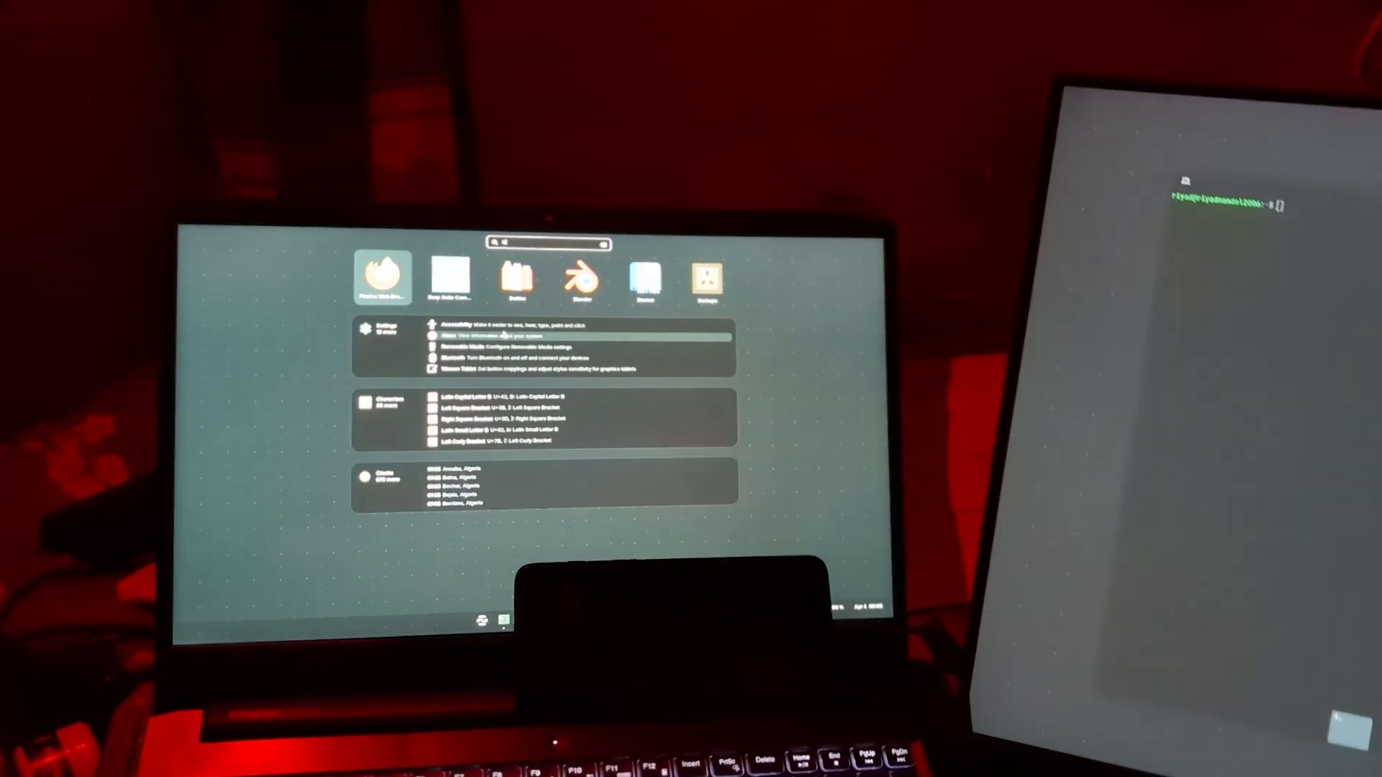
pyautogui.press('Right')
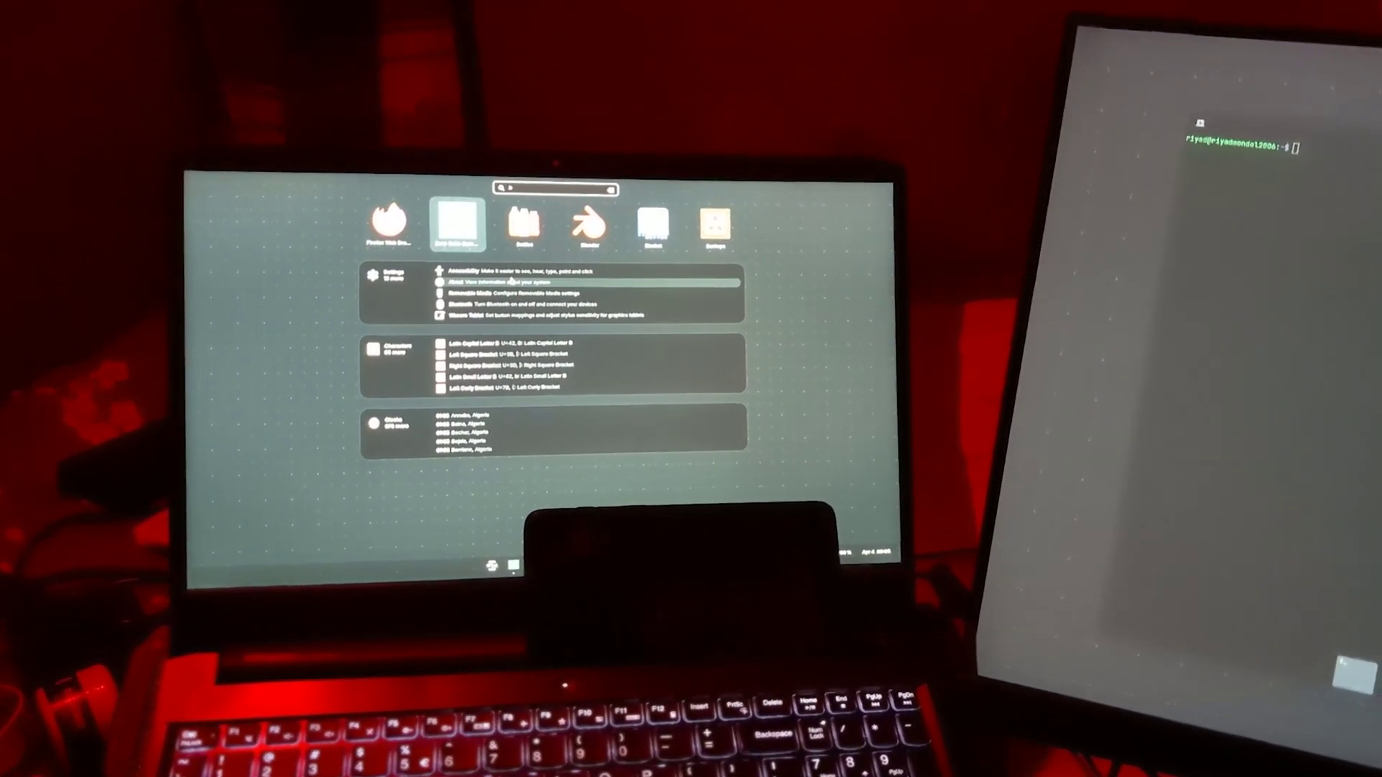
pyautogui.press('Return')
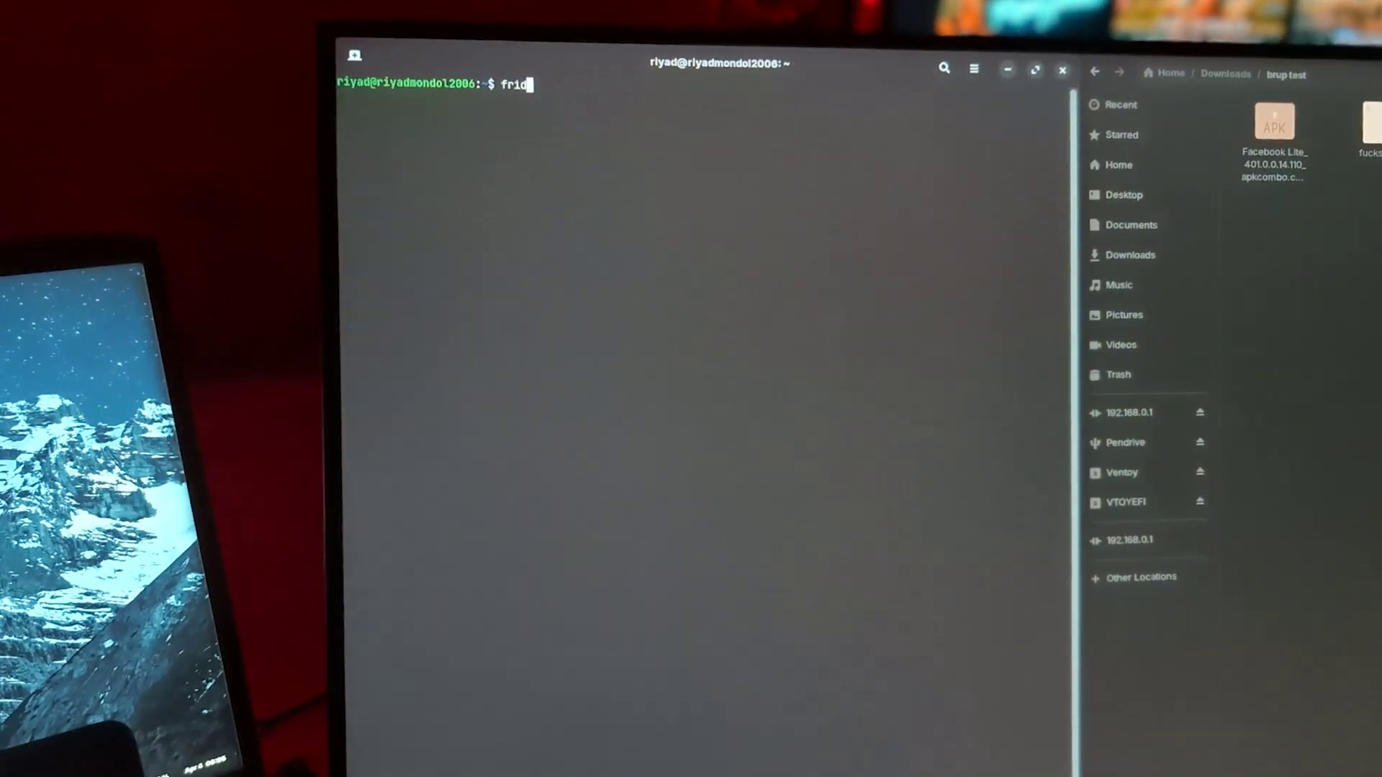
pyautogui.write('frida-ps -U')
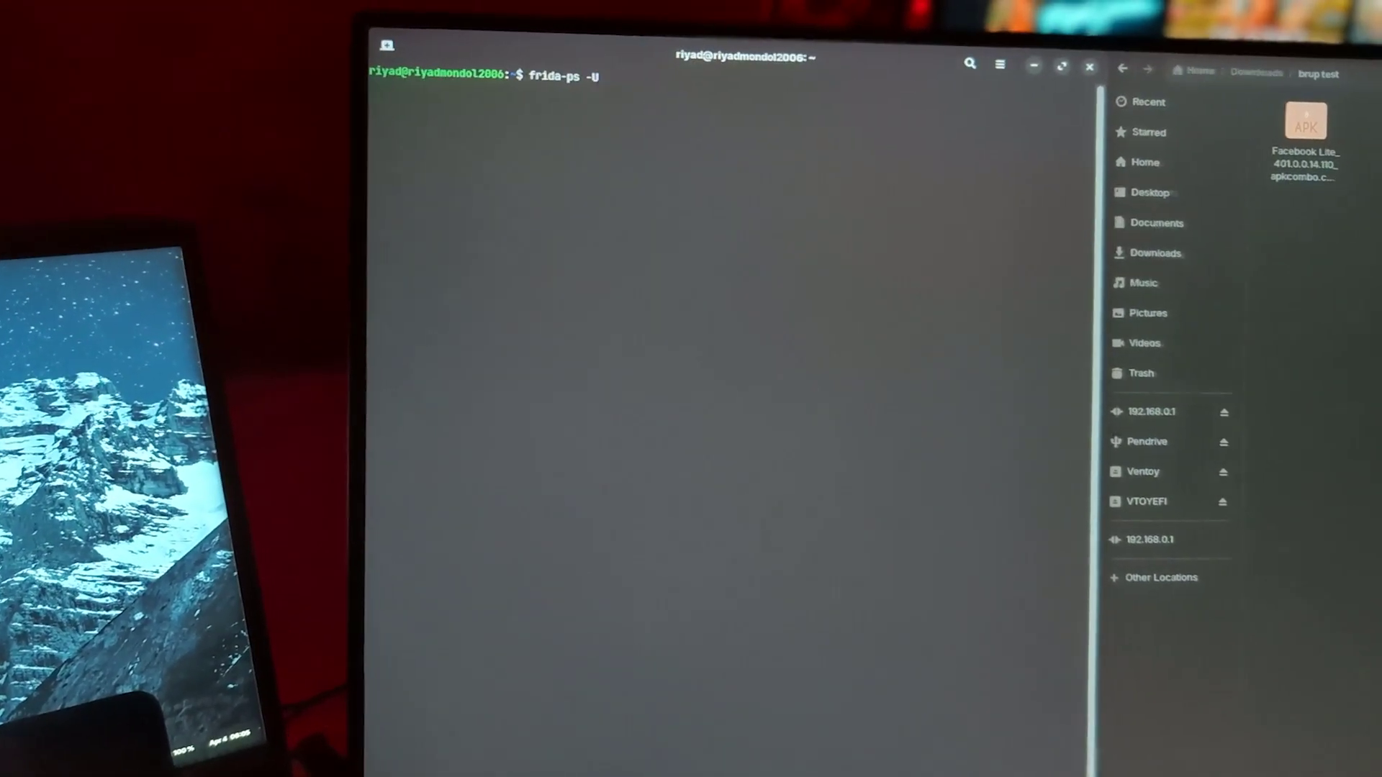
# Run 'frida-ps -U' to list processes on the USB-connected phone
pyautogui.press('Return')
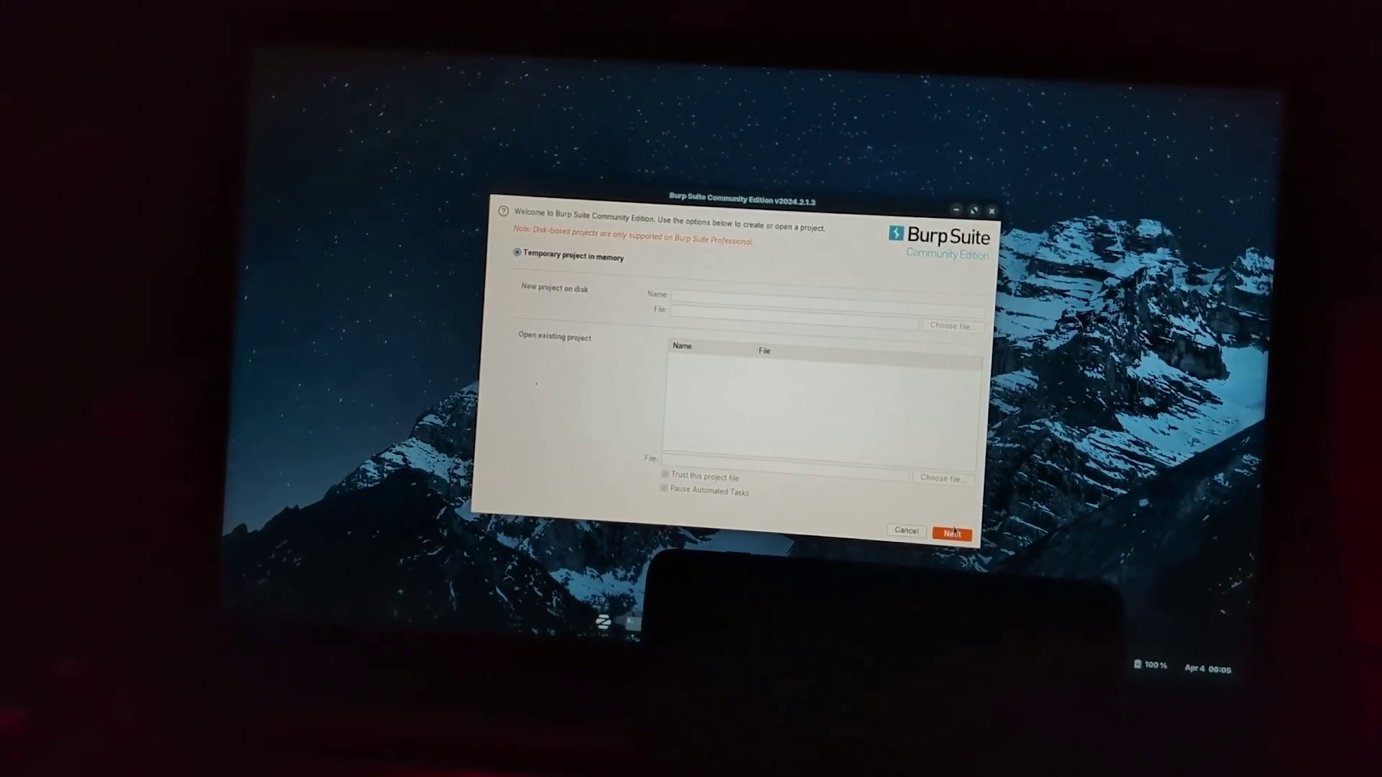
# Start a temporary Burp project and select the 127.0.0.1:8080 listener in Proxy settings
pyautogui.click(954, 532)
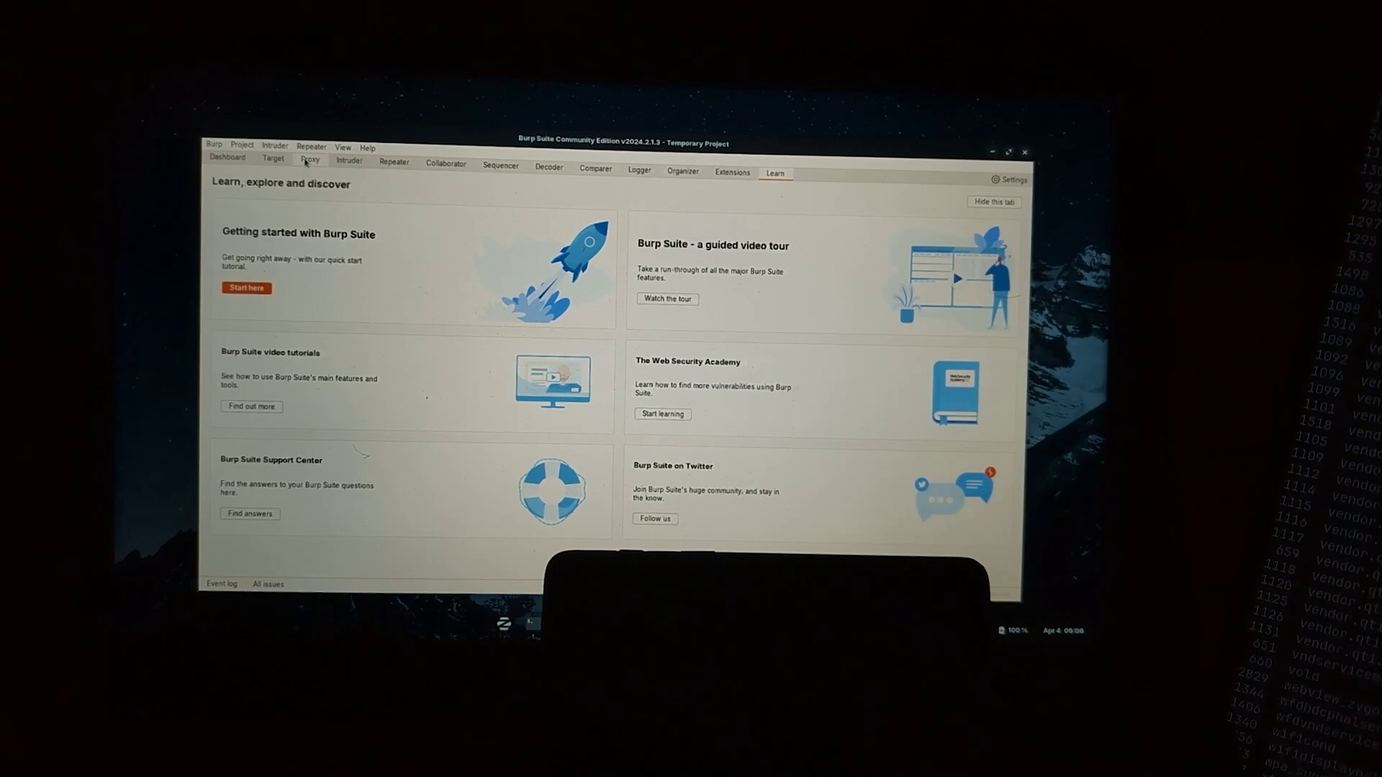
pyautogui.click(308, 164)
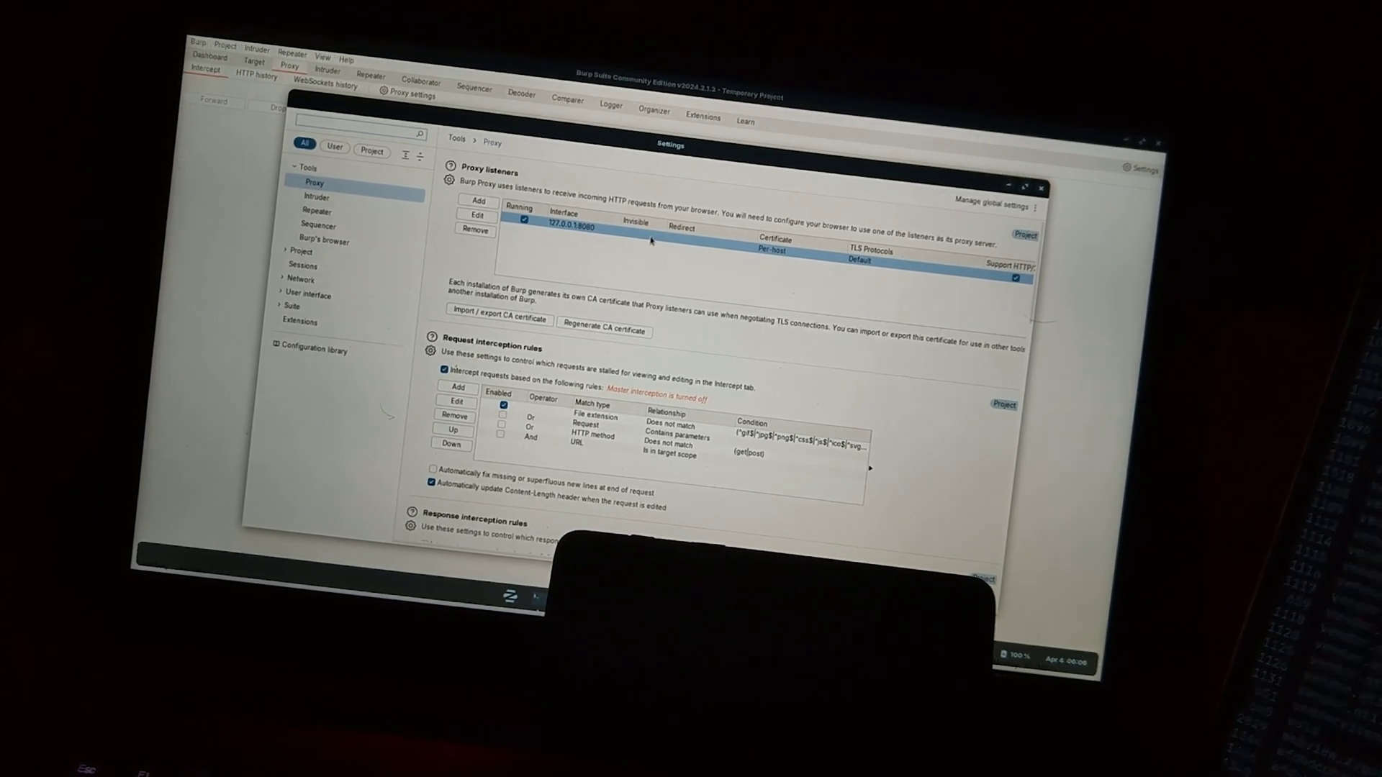
pyautogui.click(583, 251)
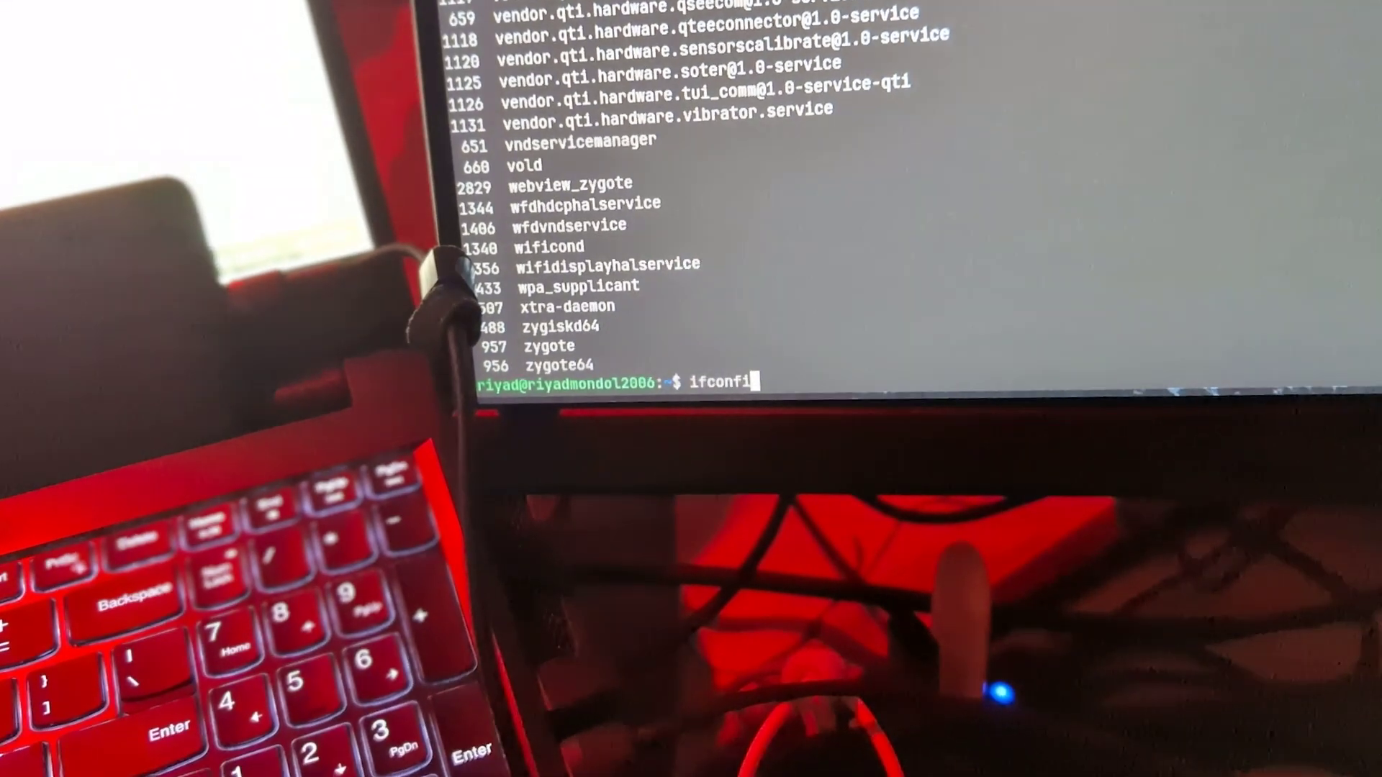
pyautogui.write('ig')
# Install net-tools with 'sudo apt install net-tools', then rerun ifconfig to show the LAN address
pyautogui.press('Return')
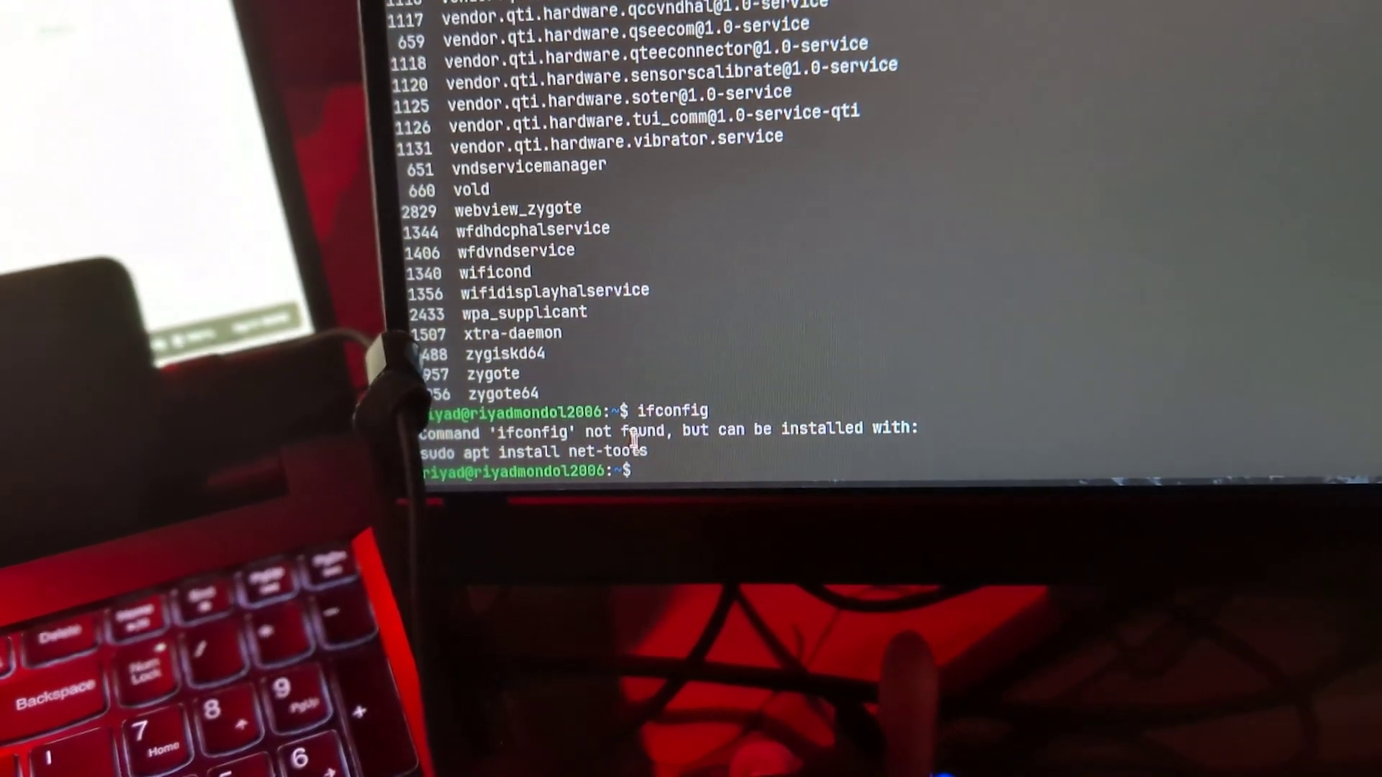
pyautogui.moveTo(646, 449); pyautogui.dragTo(427, 445)
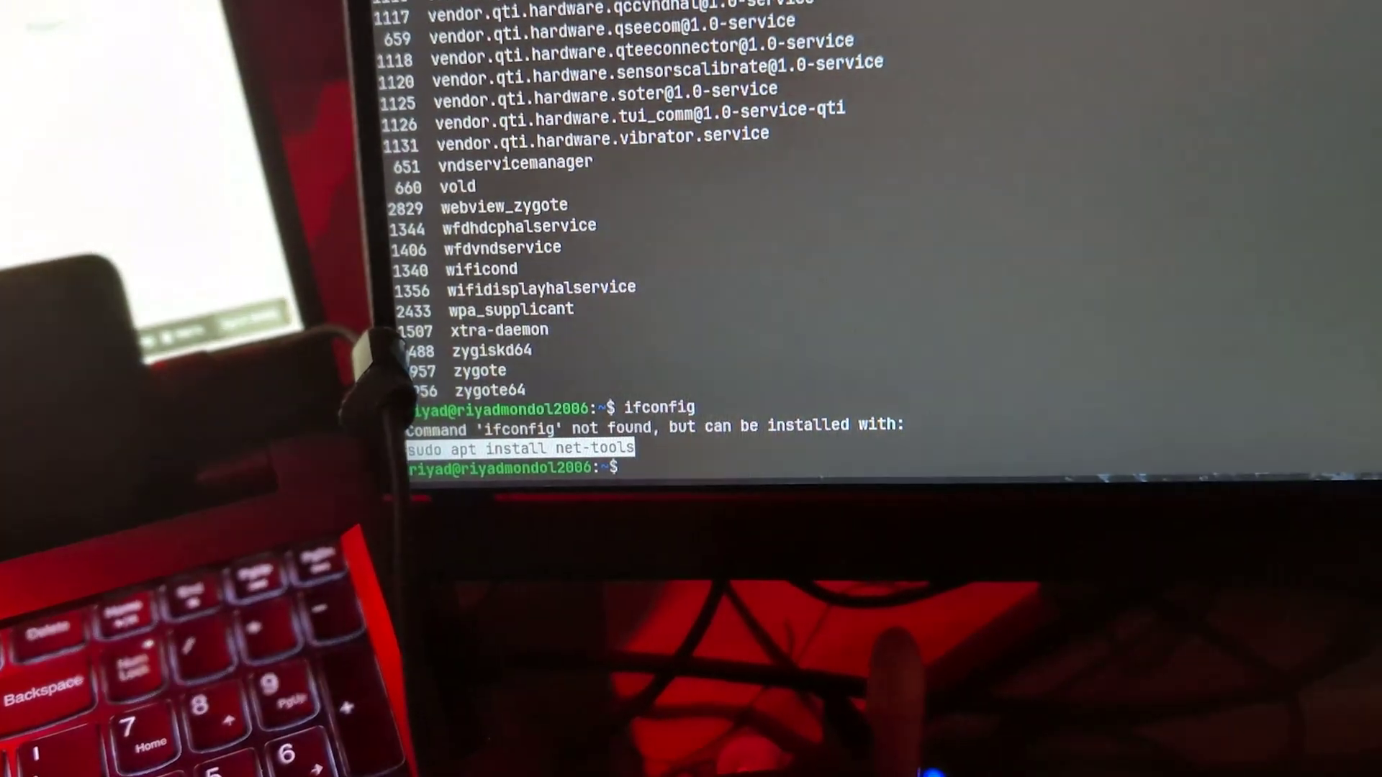
pyautogui.hotkey('ctrl', 'shift', 'v')
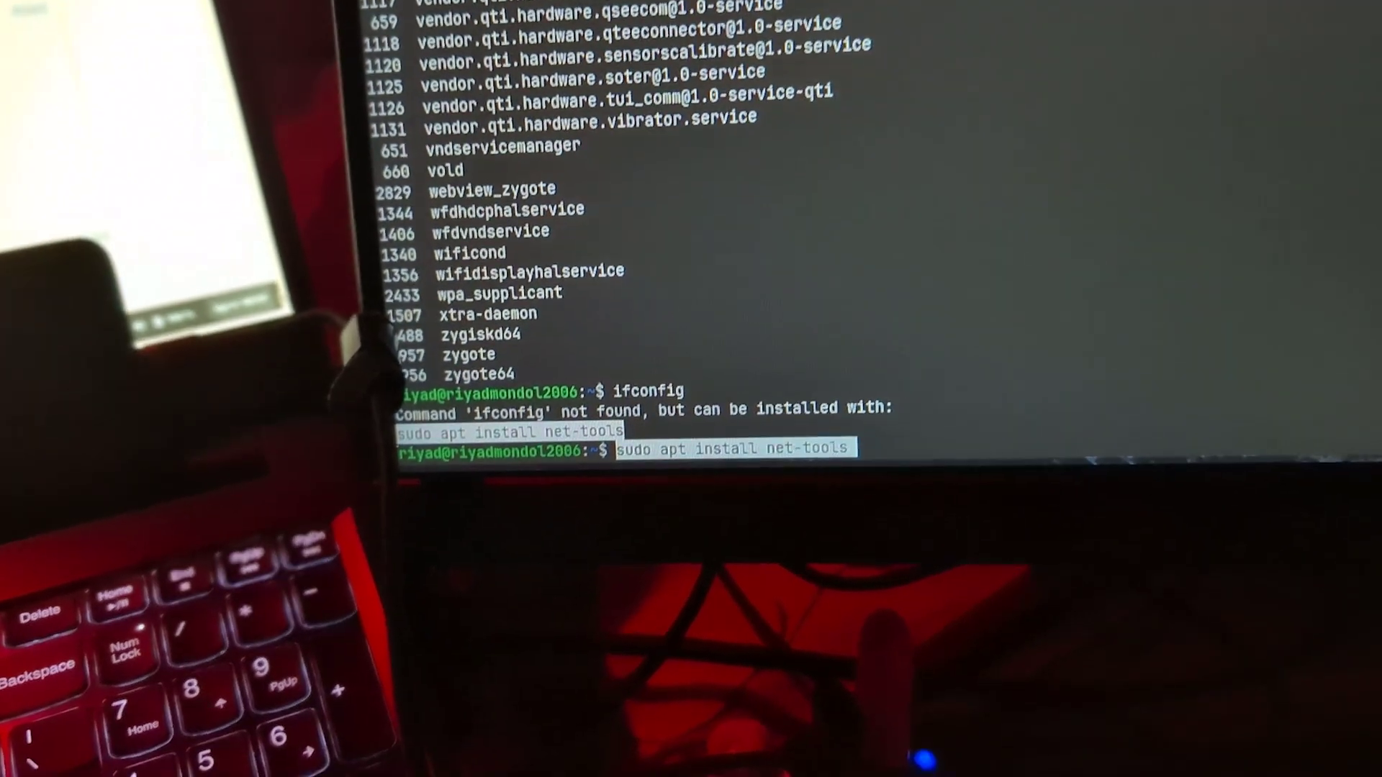
pyautogui.press('Return')
pyautogui.write('****')
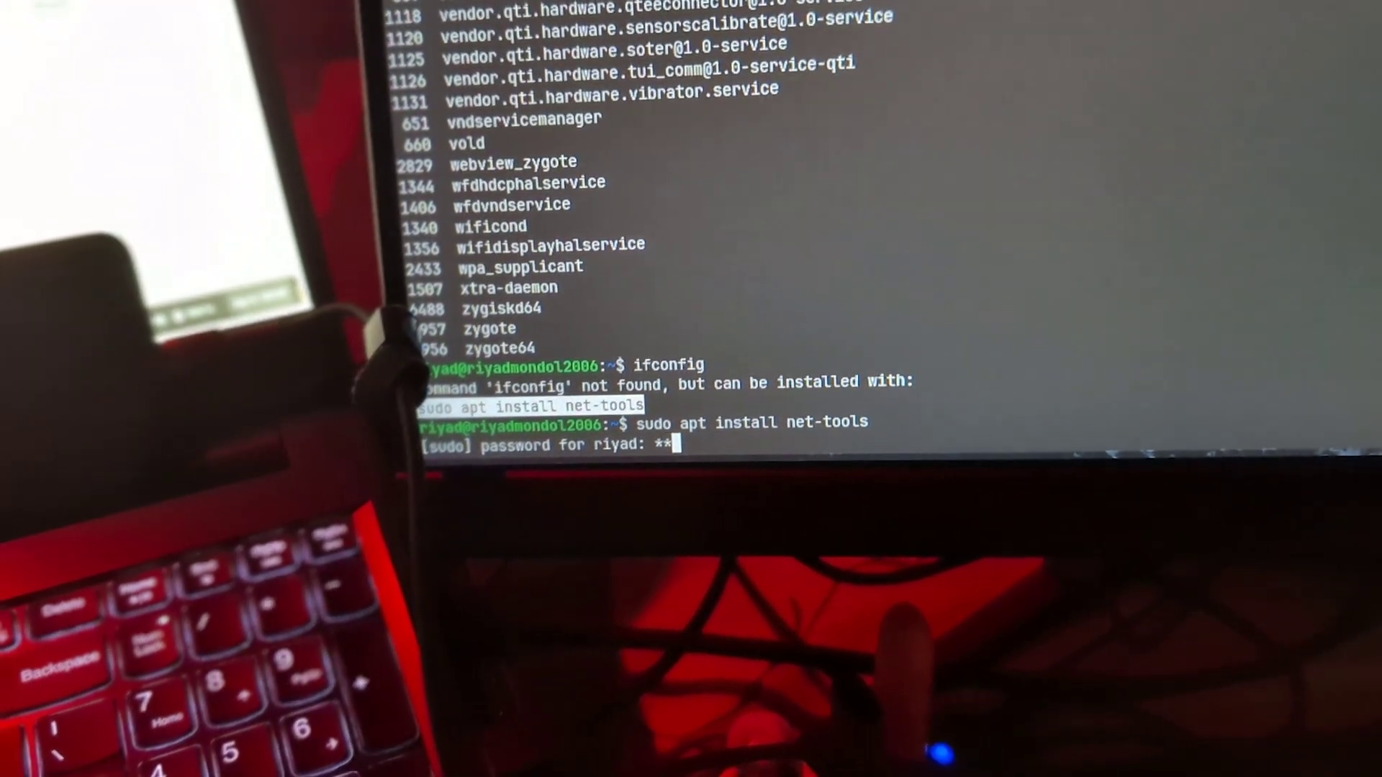
pyautogui.press('Return')
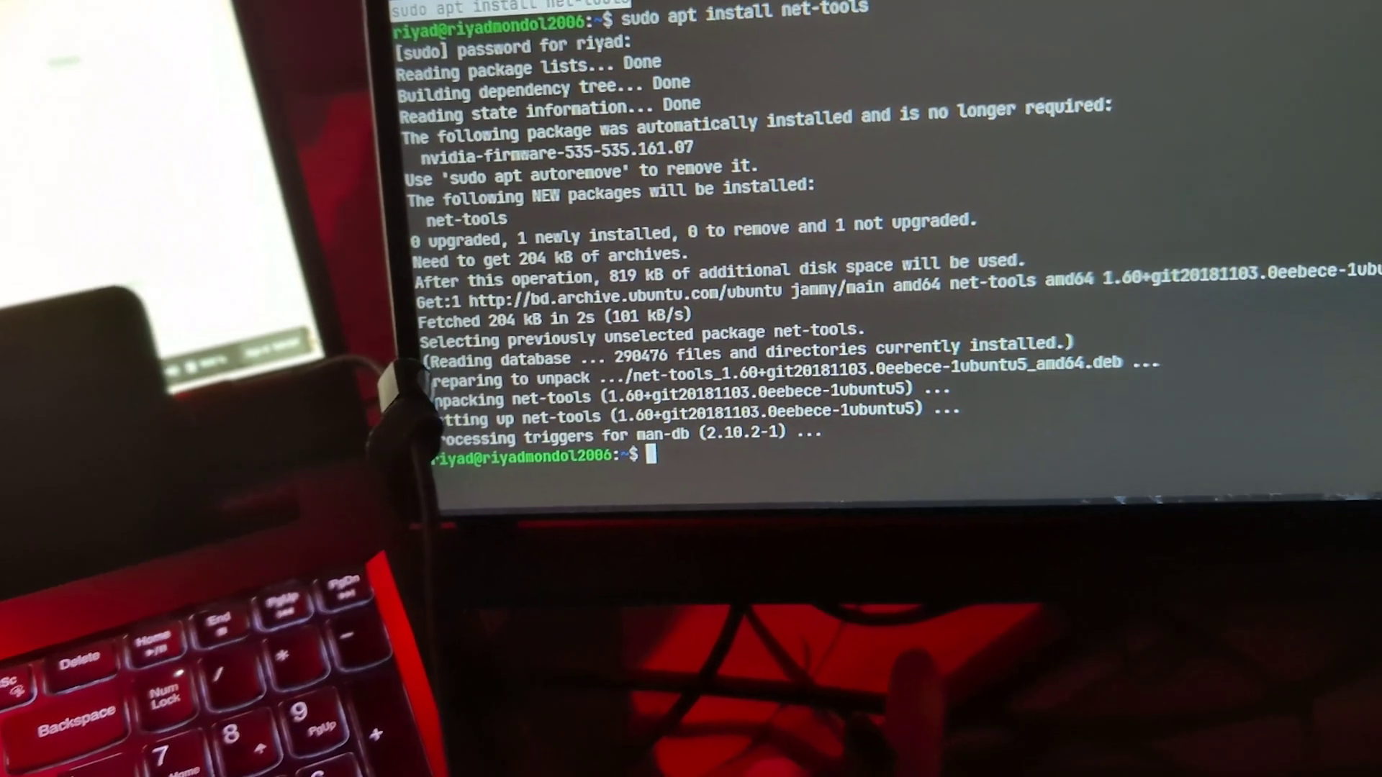
pyautogui.press('Up')
pyautogui.press('Up')
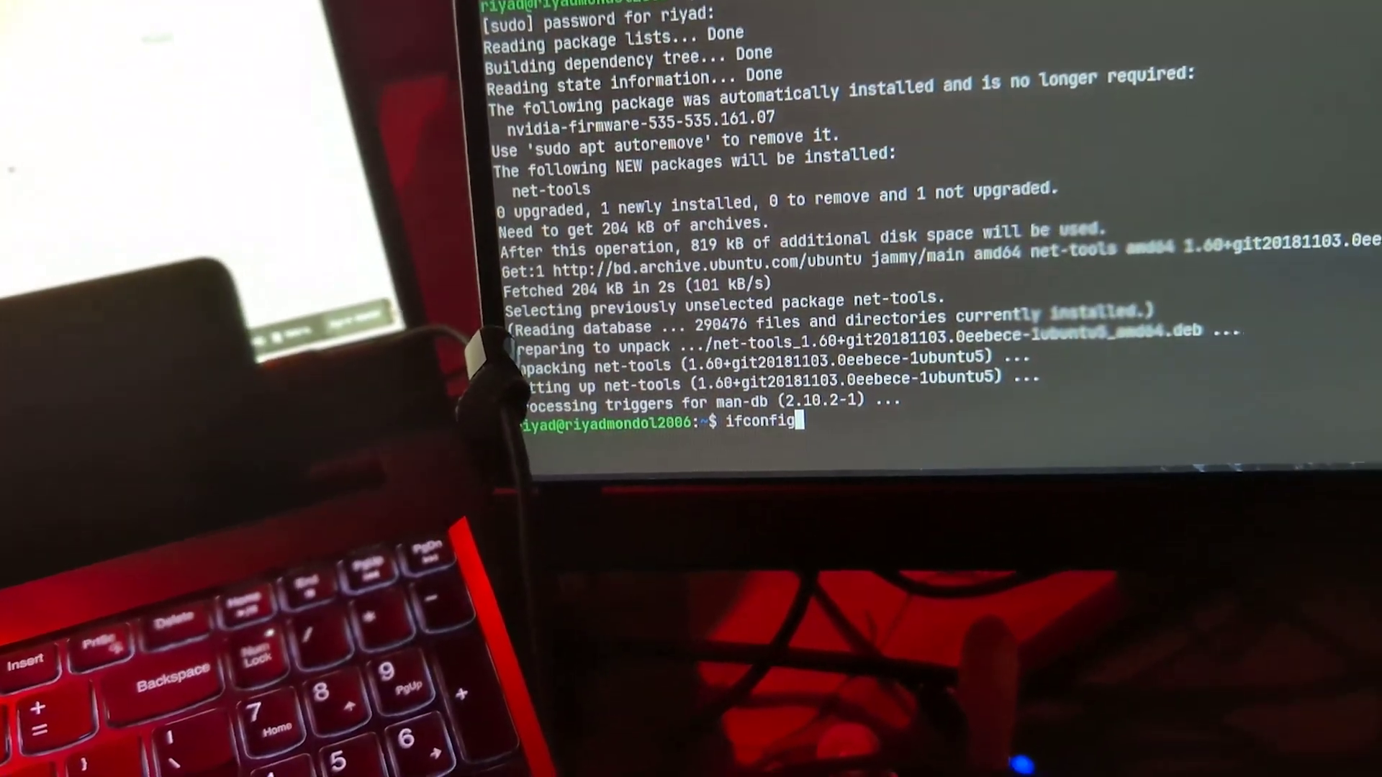
pyautogui.press('Return')
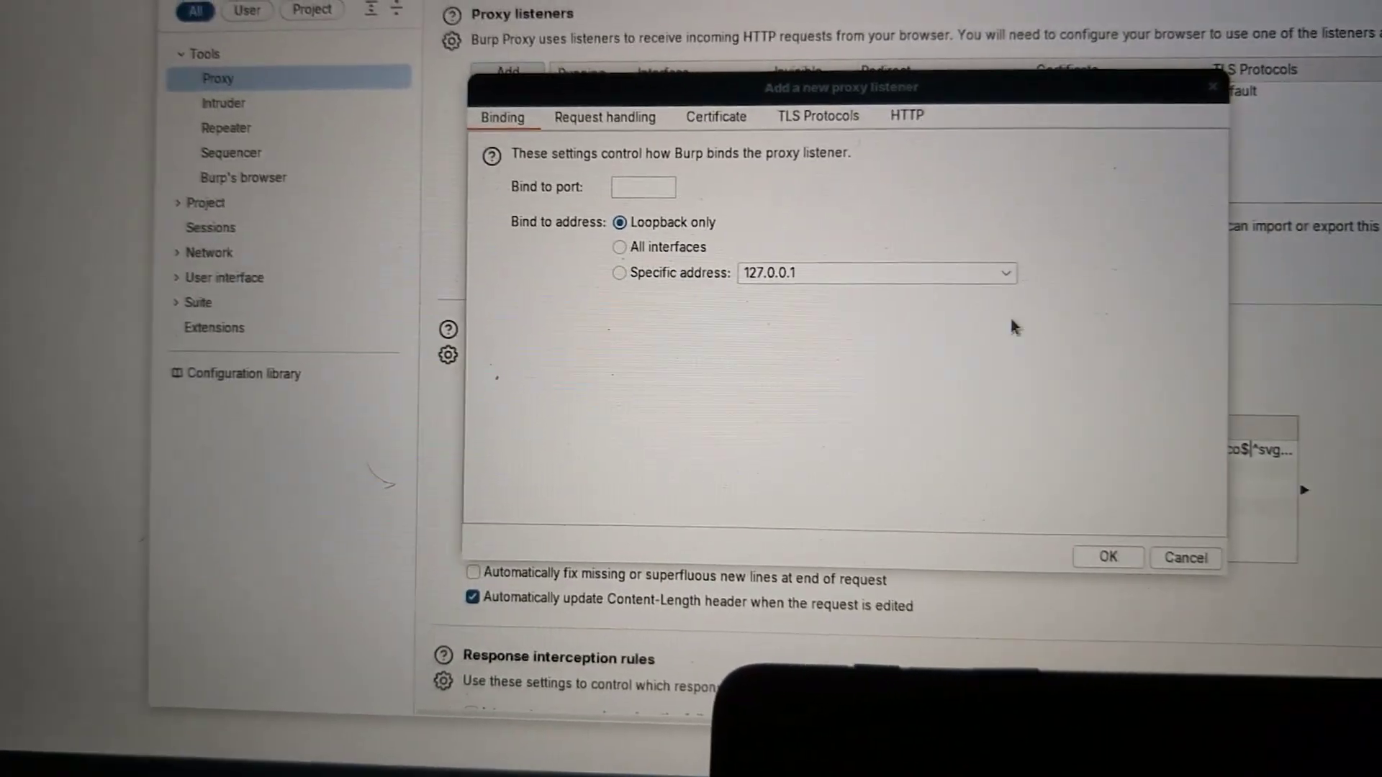
# Save a new proxy listener bound to 192.168.0.30 on port 1111
pyautogui.click(1006, 266)
pyautogui.click(905, 319)
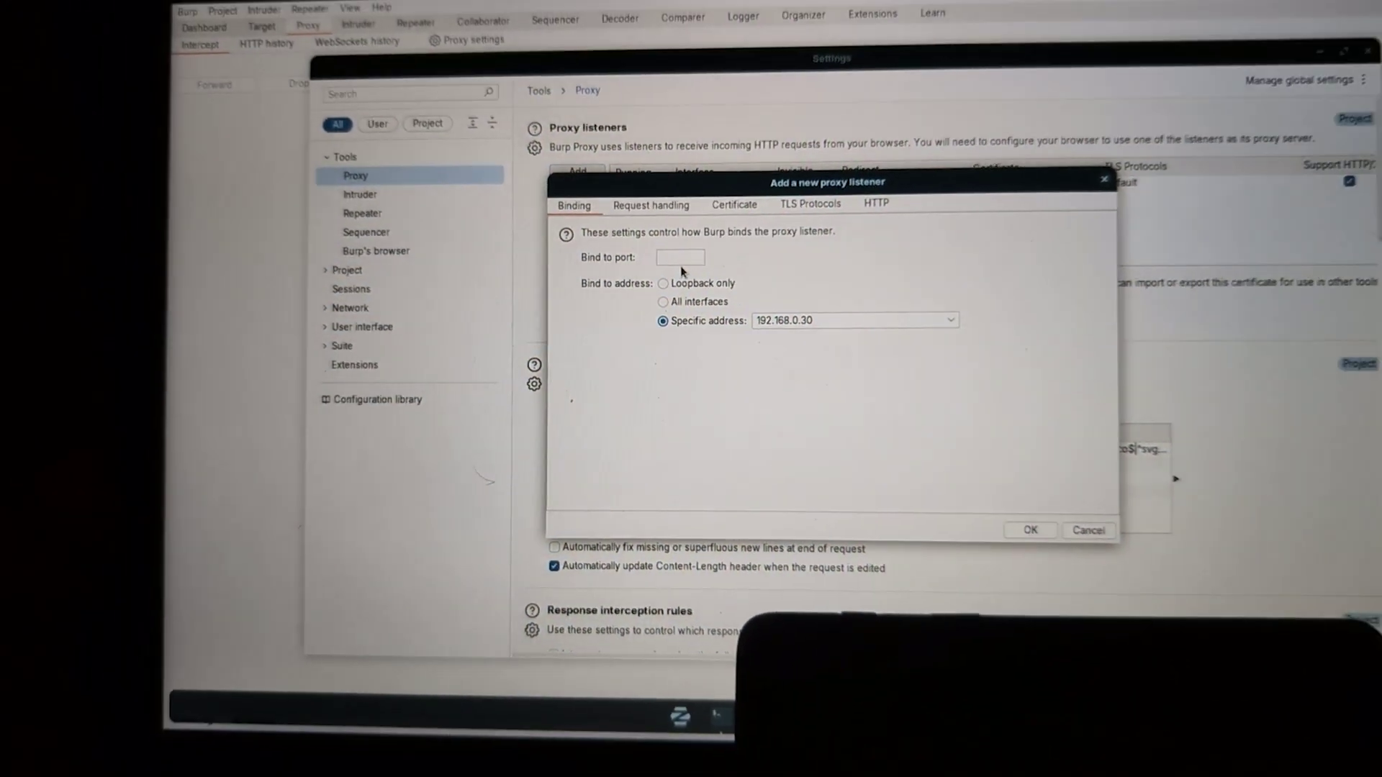
pyautogui.click(682, 245)
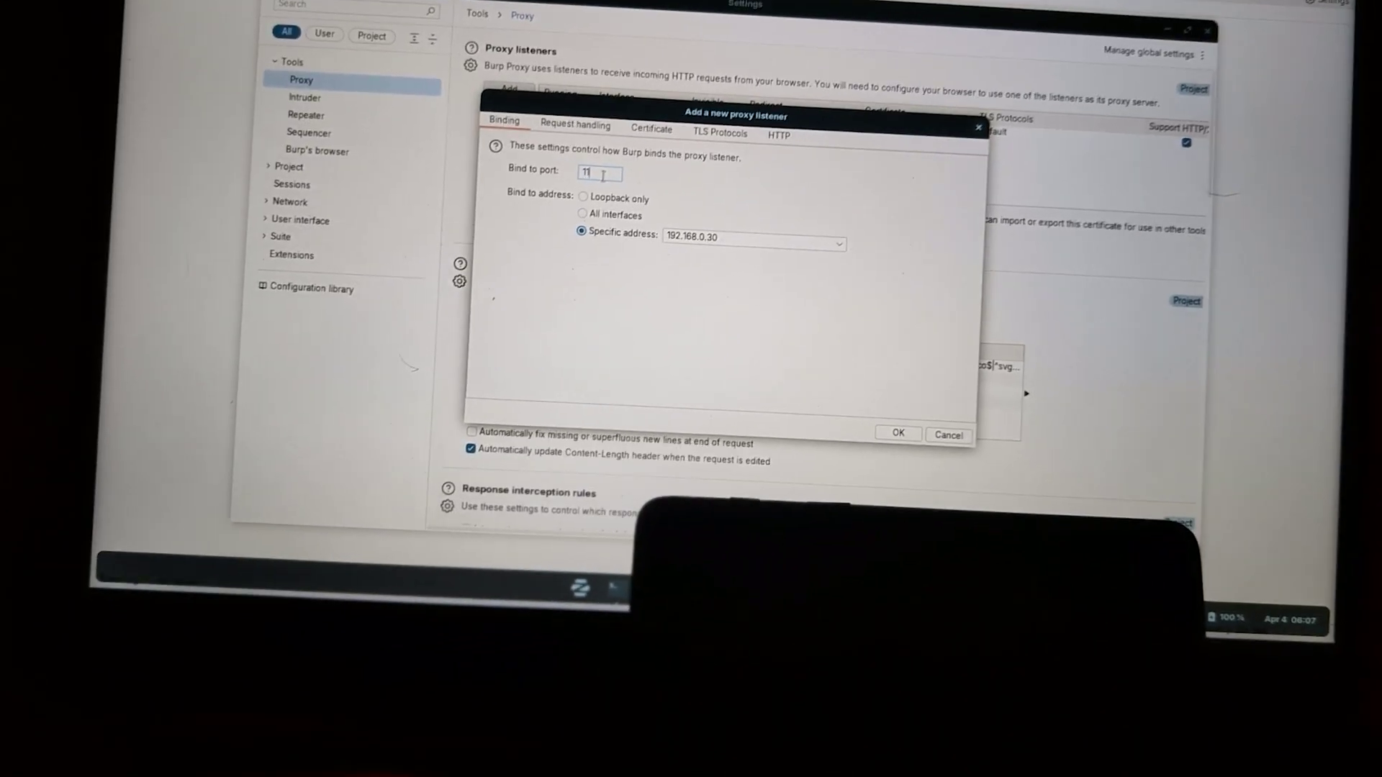
pyautogui.write('1111')
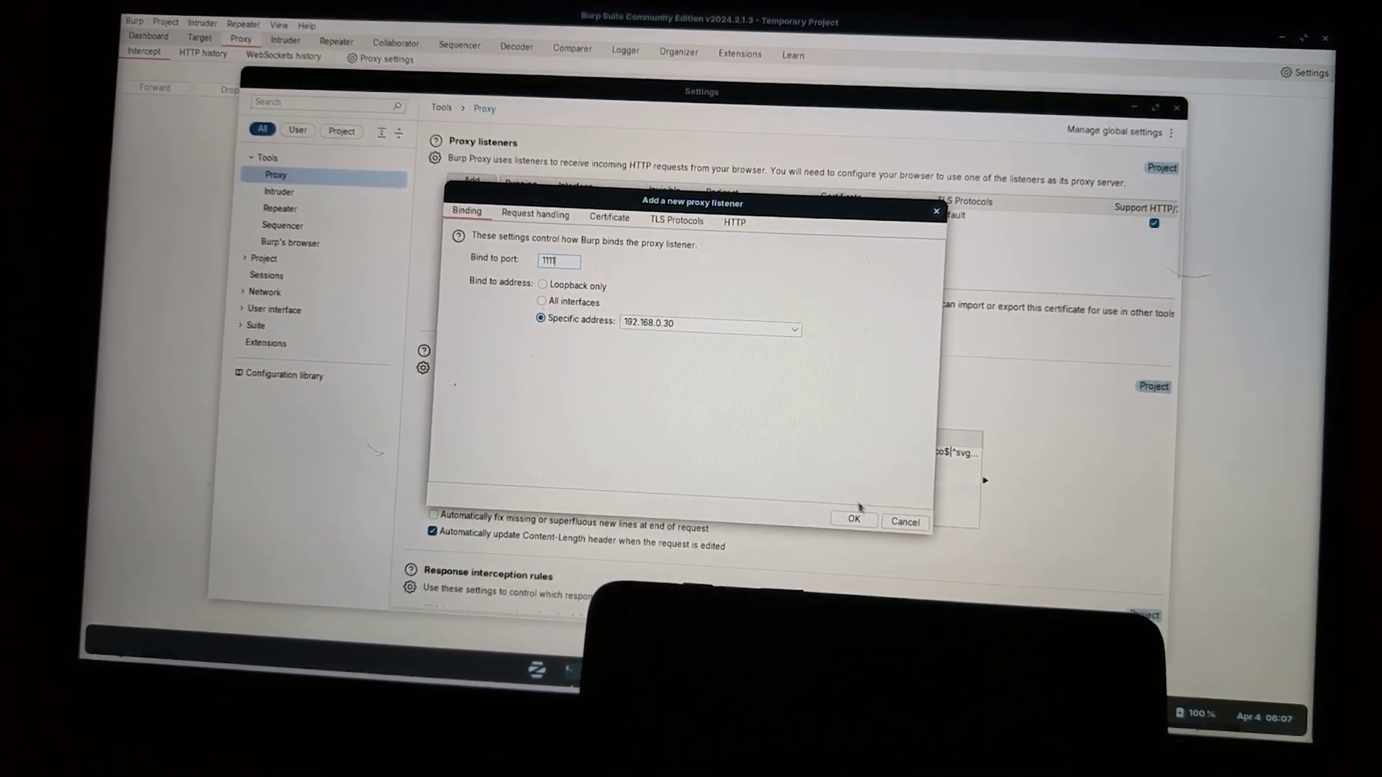
pyautogui.click(853, 510)
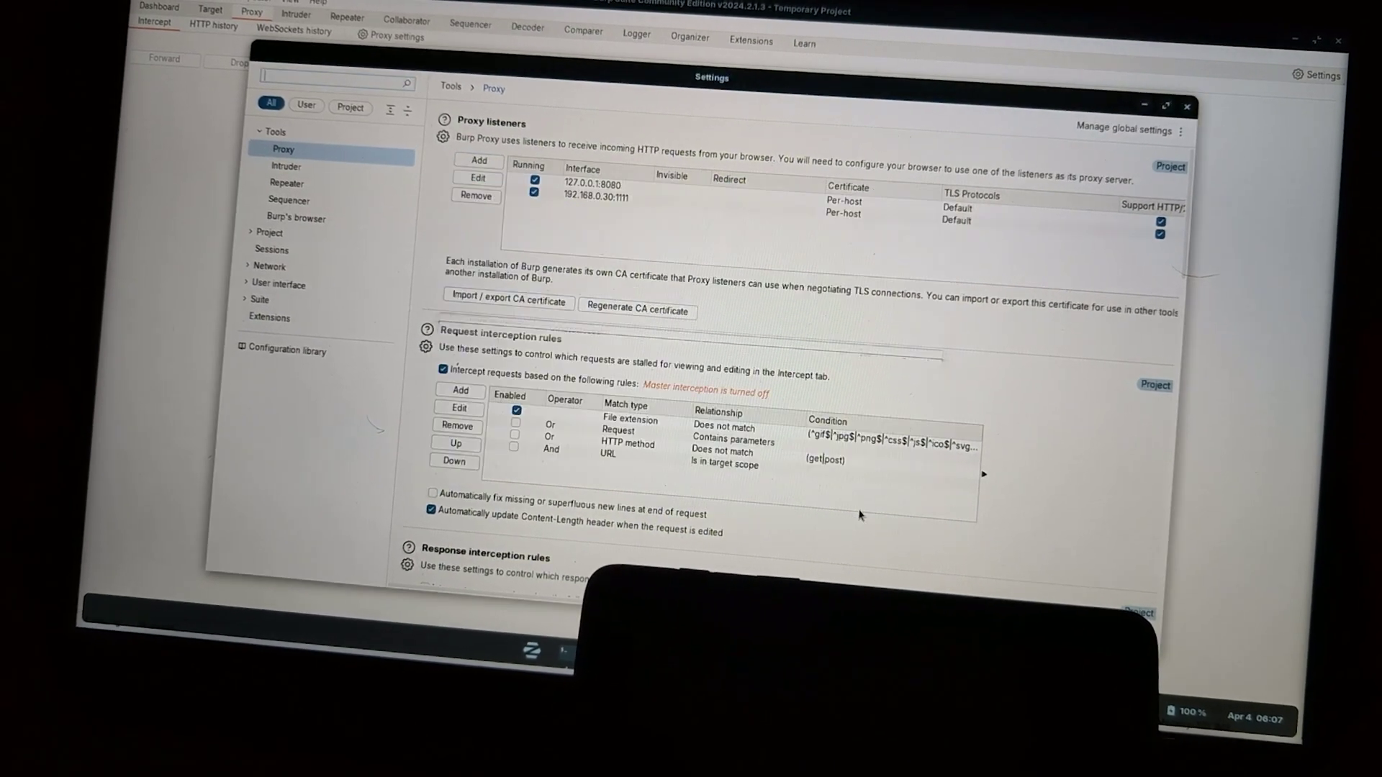
# Close Burp Suite's proxy settings window
pyautogui.click(1180, 132)
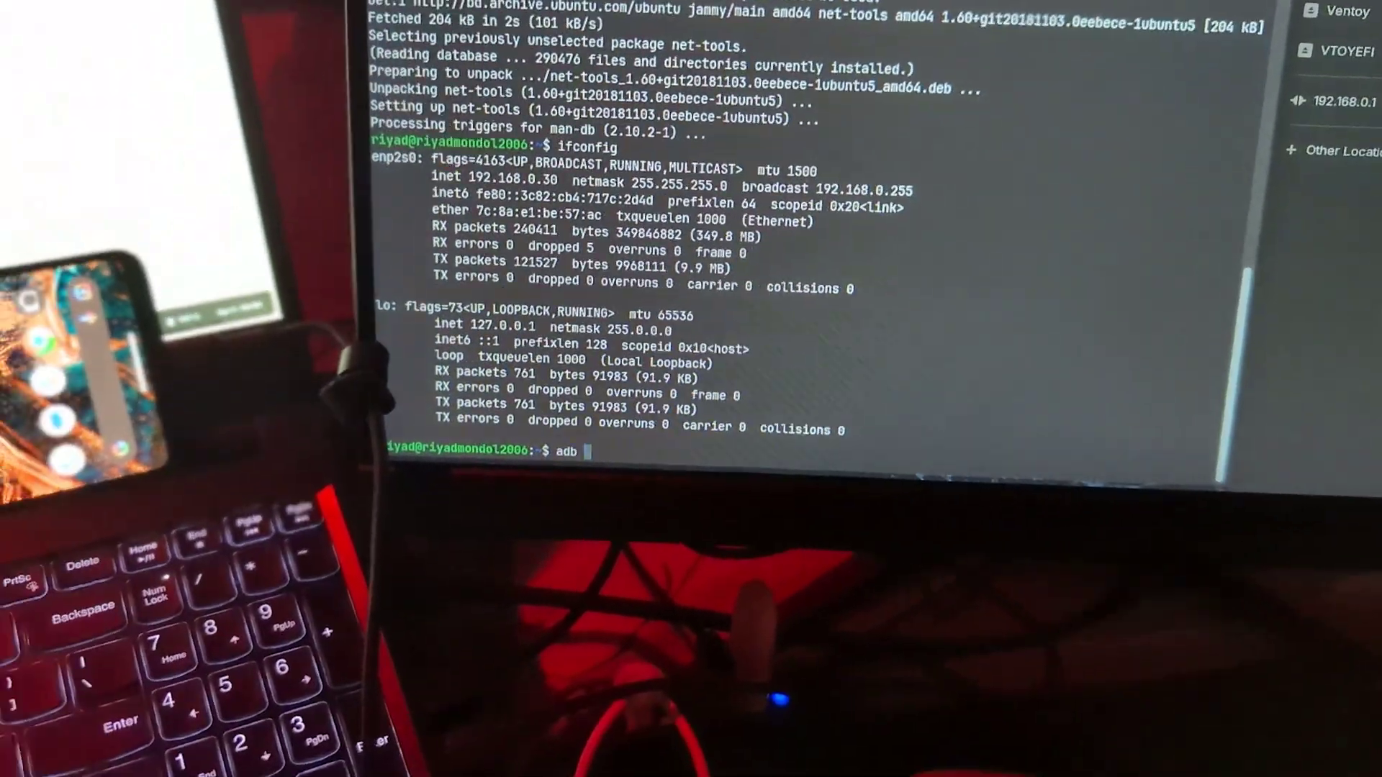
# Fix a typo in the adb install command for the Facebook Lite APK
pyautogui.press('BackSpace')
pyautogui.press('BackSpace')
pyautogui.press('BackSpace')
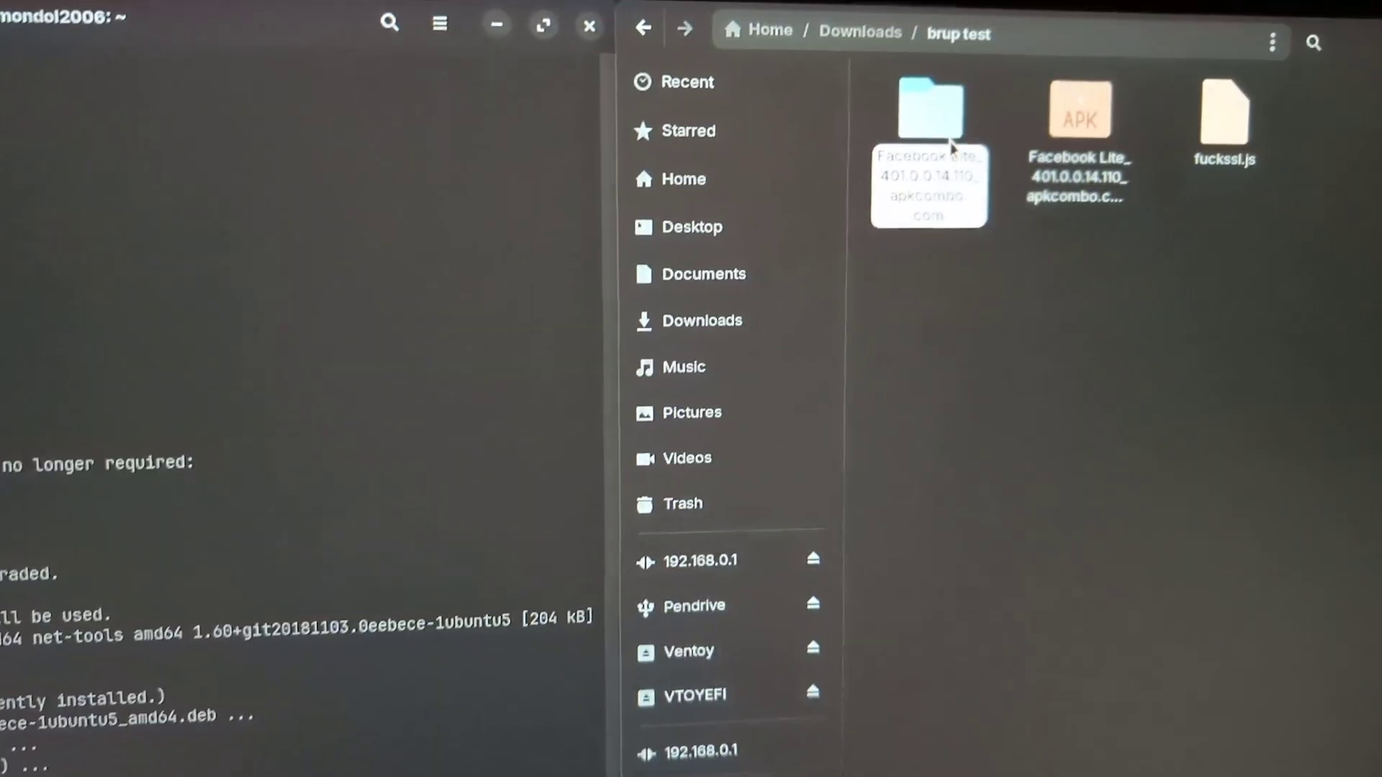
# Open the decompiled Facebook Lite APK folder
pyautogui.doubleClick(931, 130)
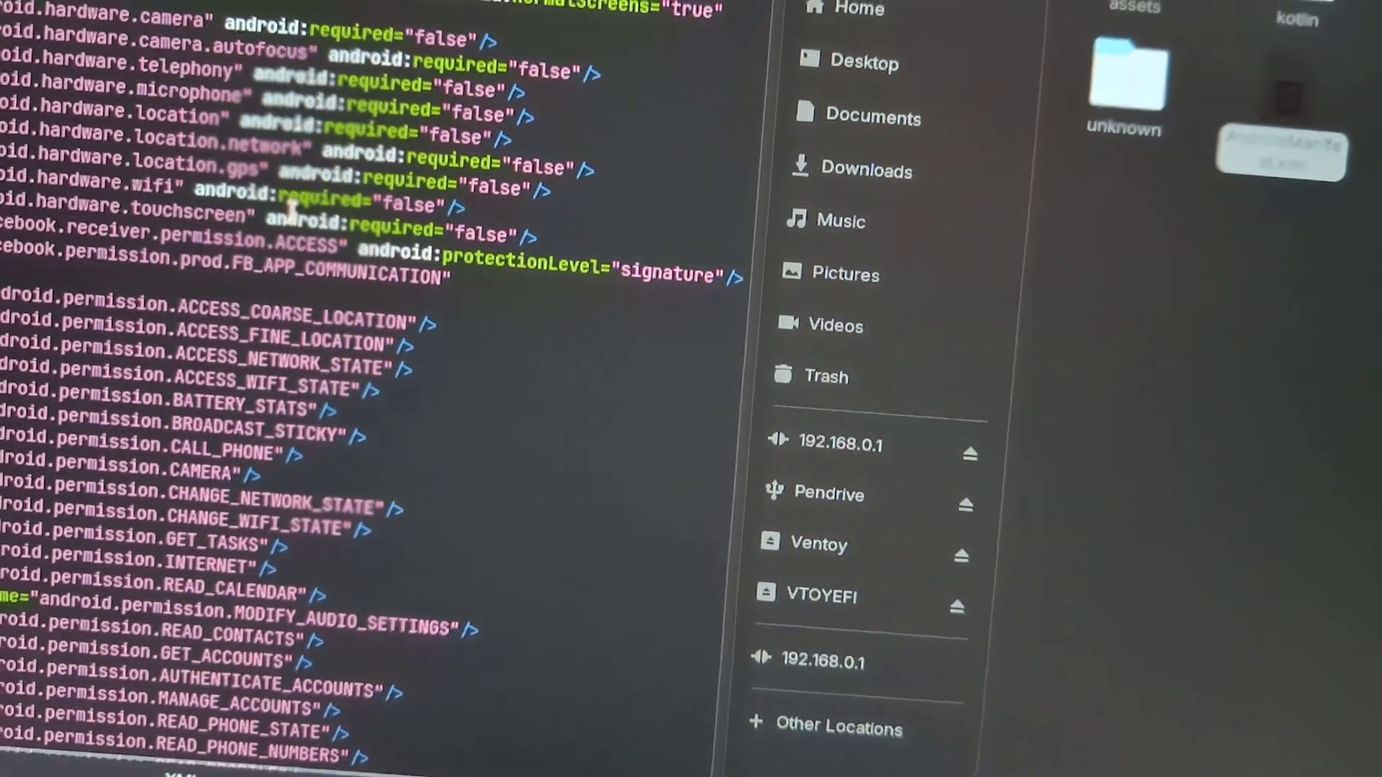
pyautogui.scroll(-5, 706, 117)
pyautogui.scroll(-5, 706, 117)
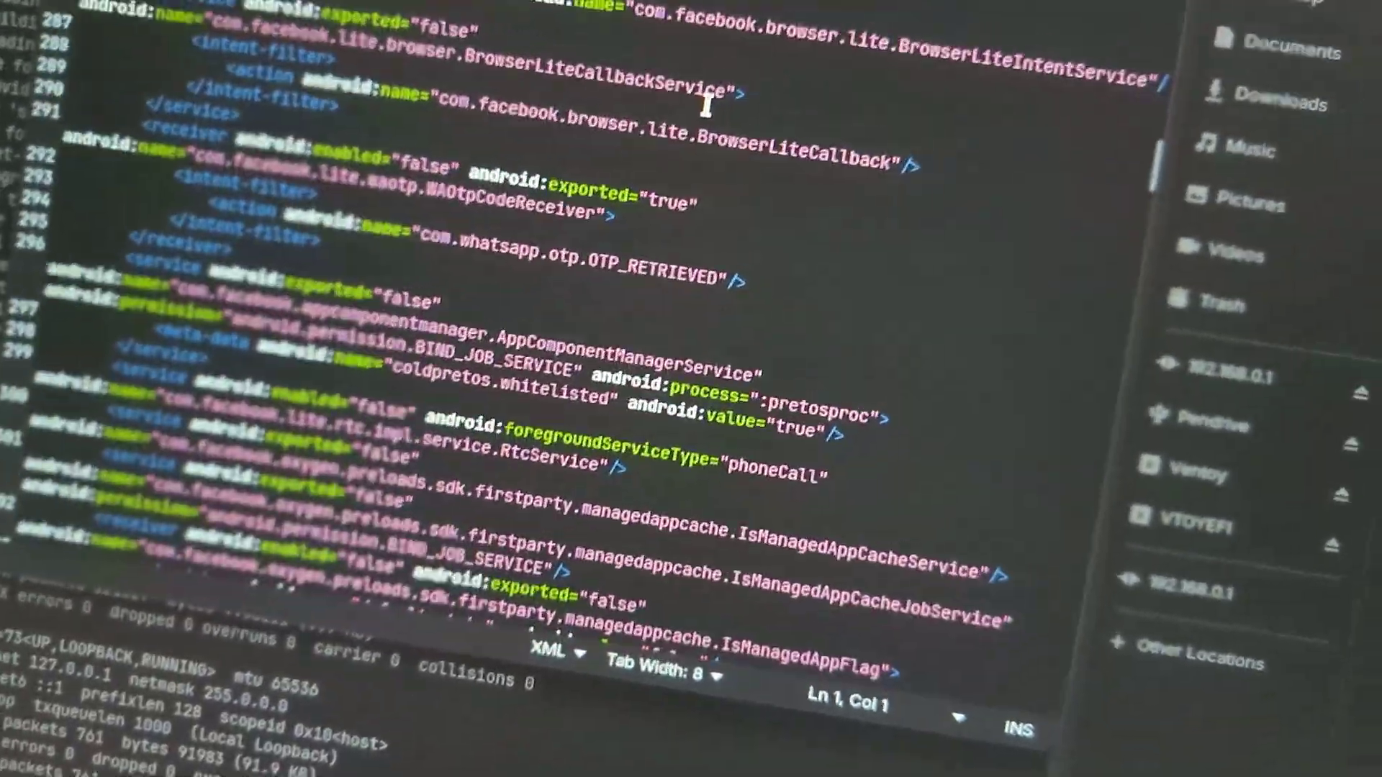
pyautogui.scroll(8, 708, 117)
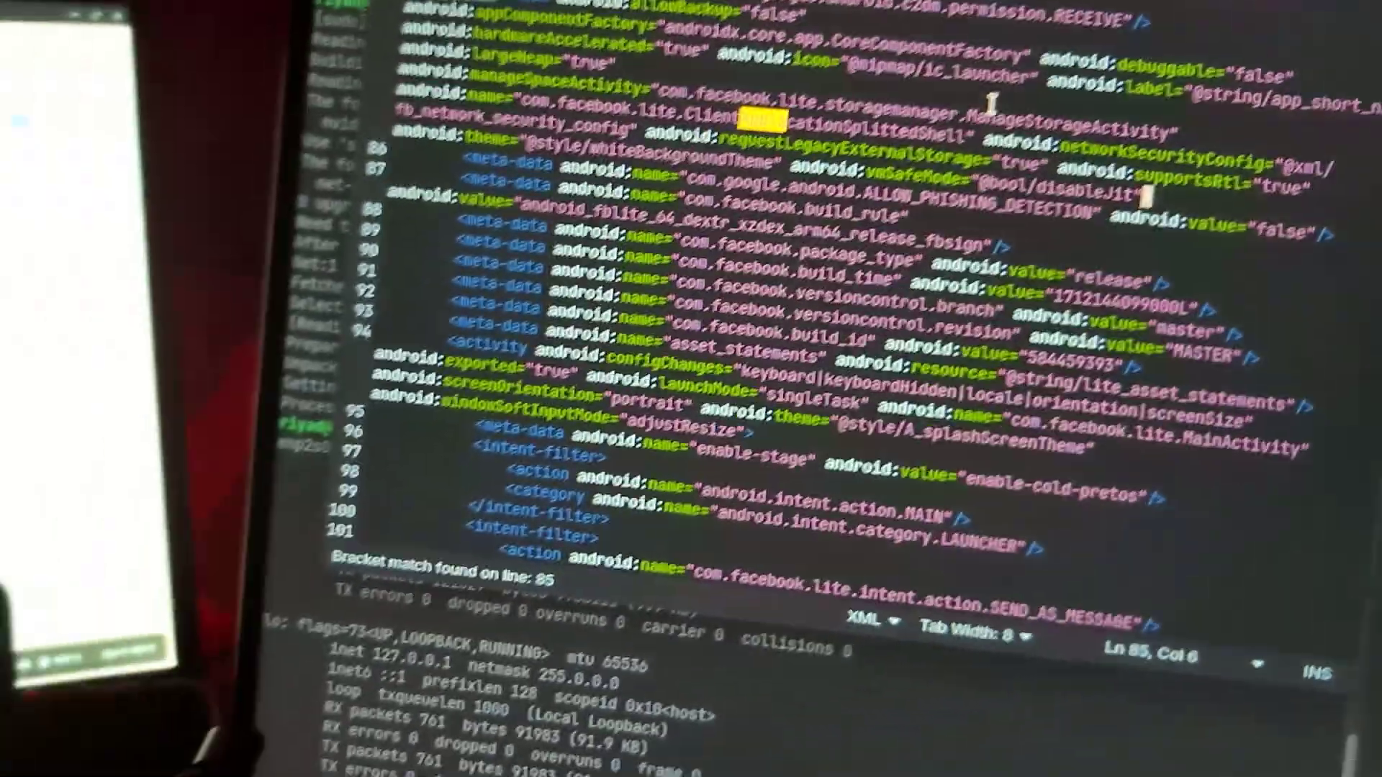
pyautogui.scroll(10, 864, 388)
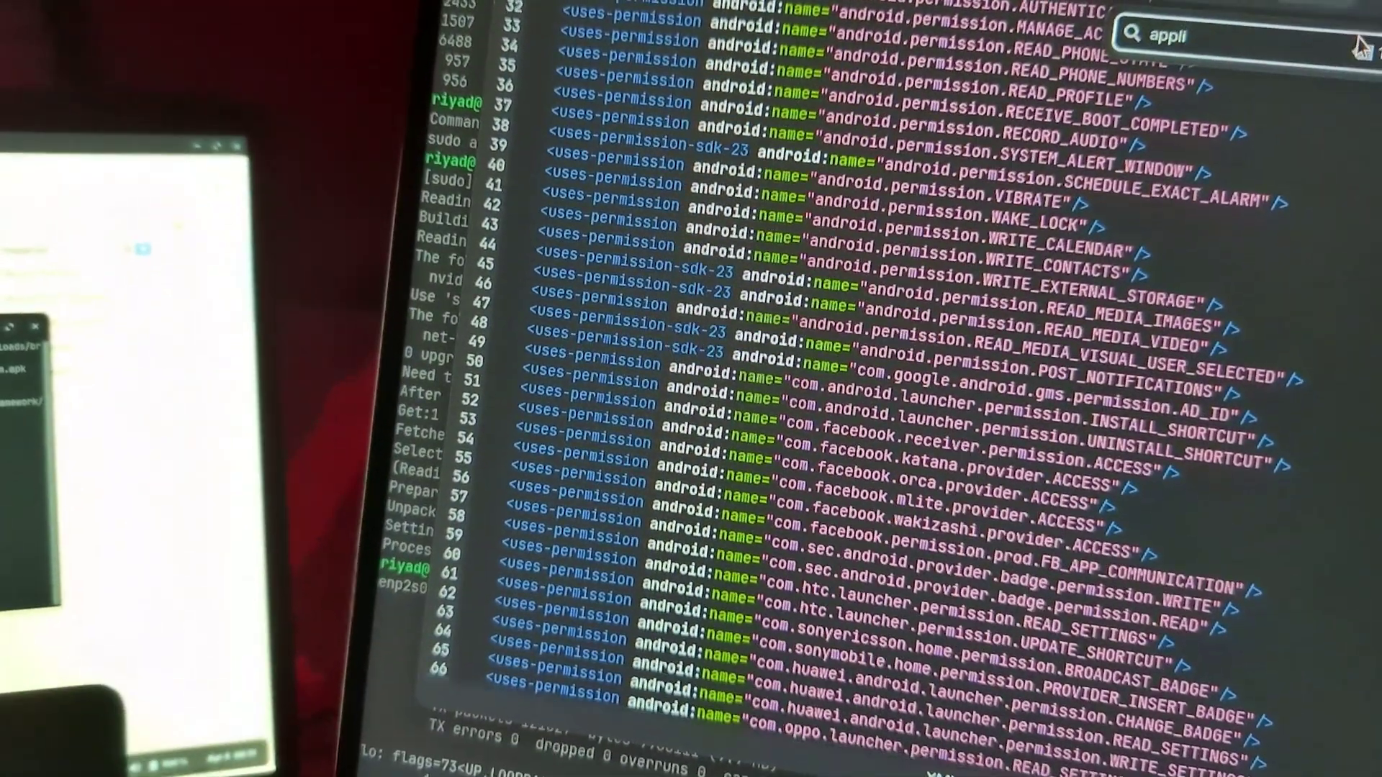
pyautogui.scroll(8, 863, 388)
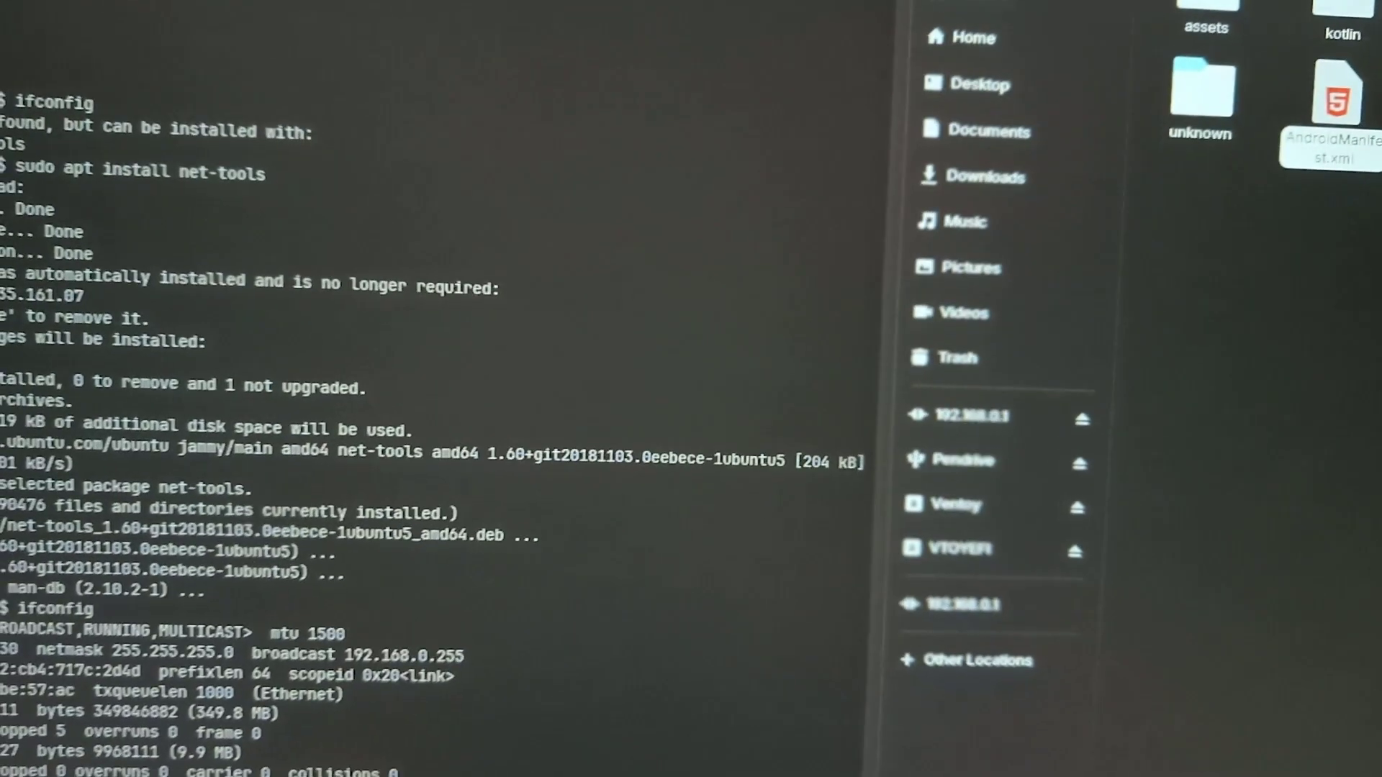
# Open AndroidManifest.xml in Atom using Open With Other Application
pyautogui.rightClick(1284, 102)
pyautogui.click(1362, 112)
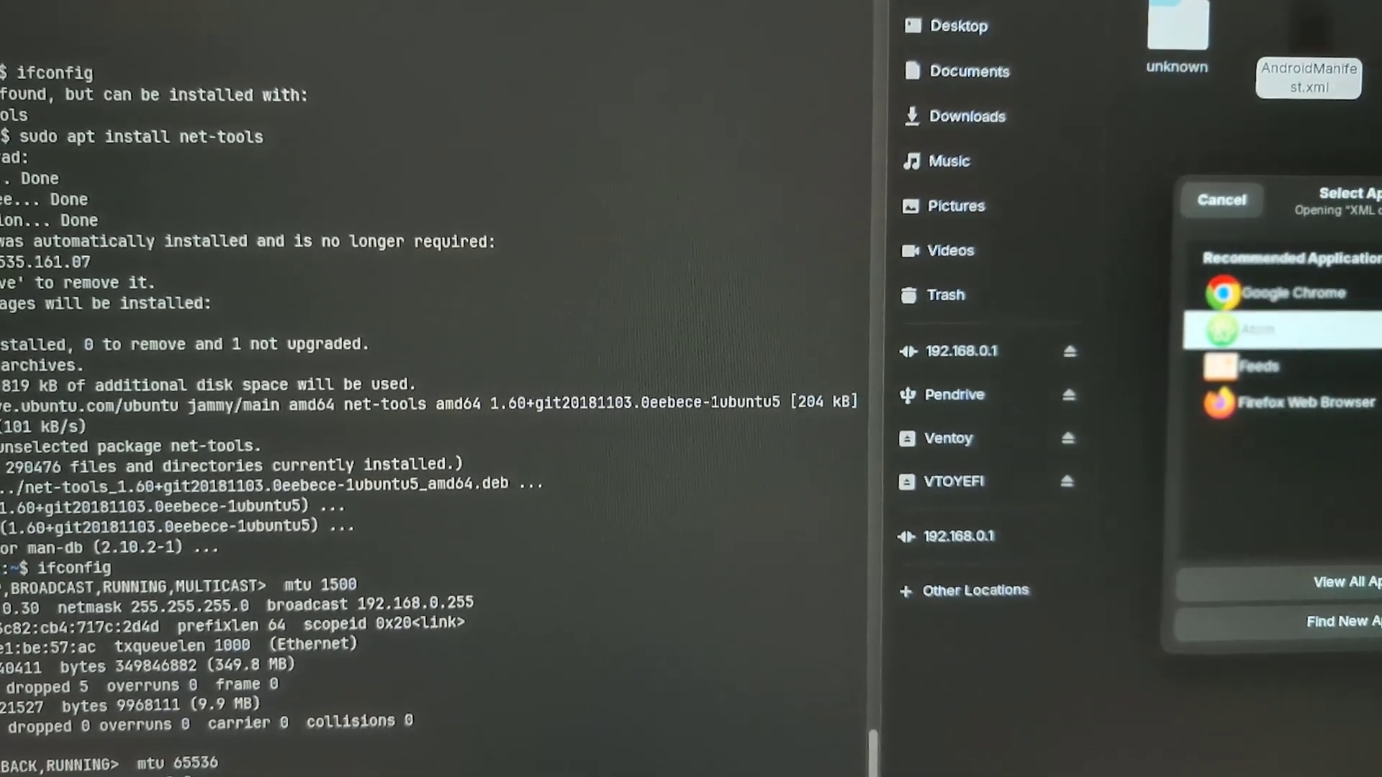
pyautogui.press('Return')
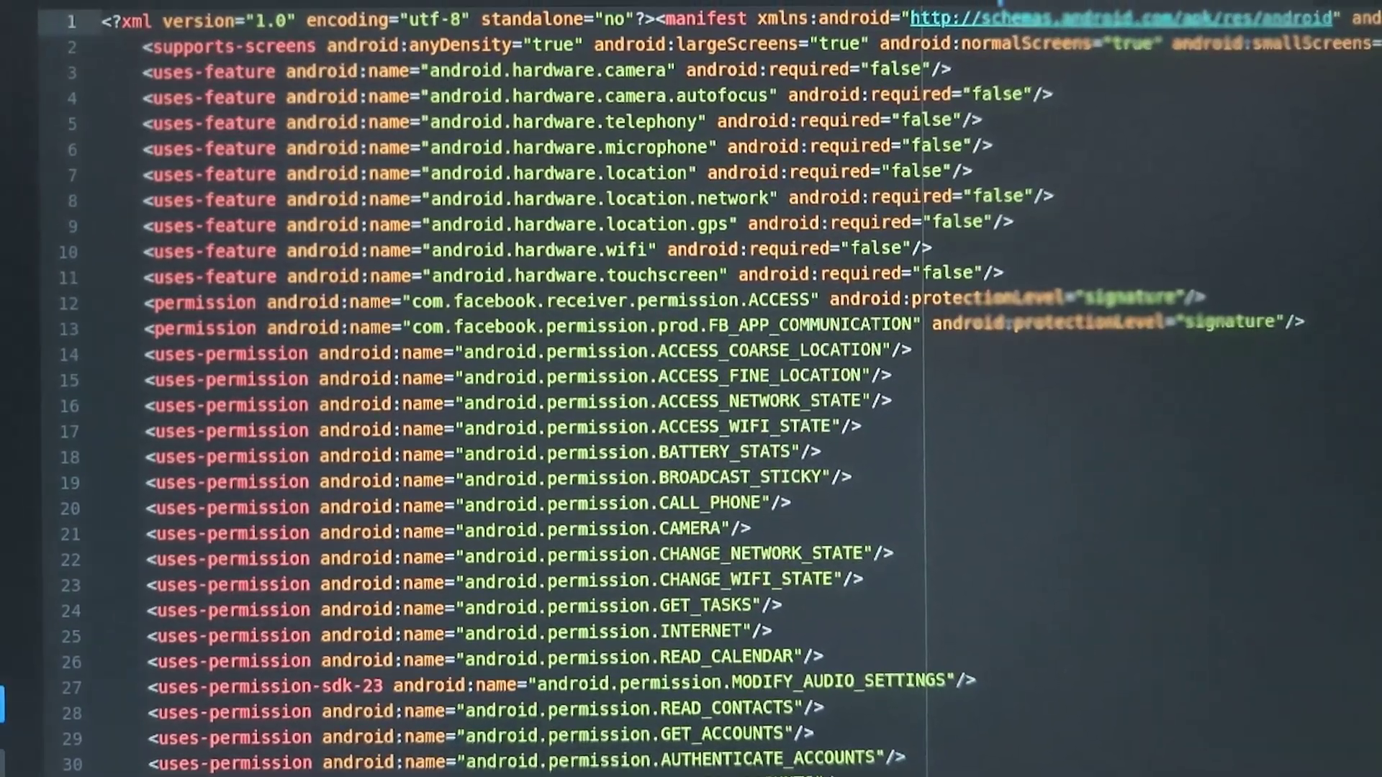
# Select the package name com.facebook.lite on line 1 of the manifest
pyautogui.keyDown('shift'); pyautogui.click(942, 143); pyautogui.keyUp('shift')
pyautogui.hscroll(10, 943, 142)
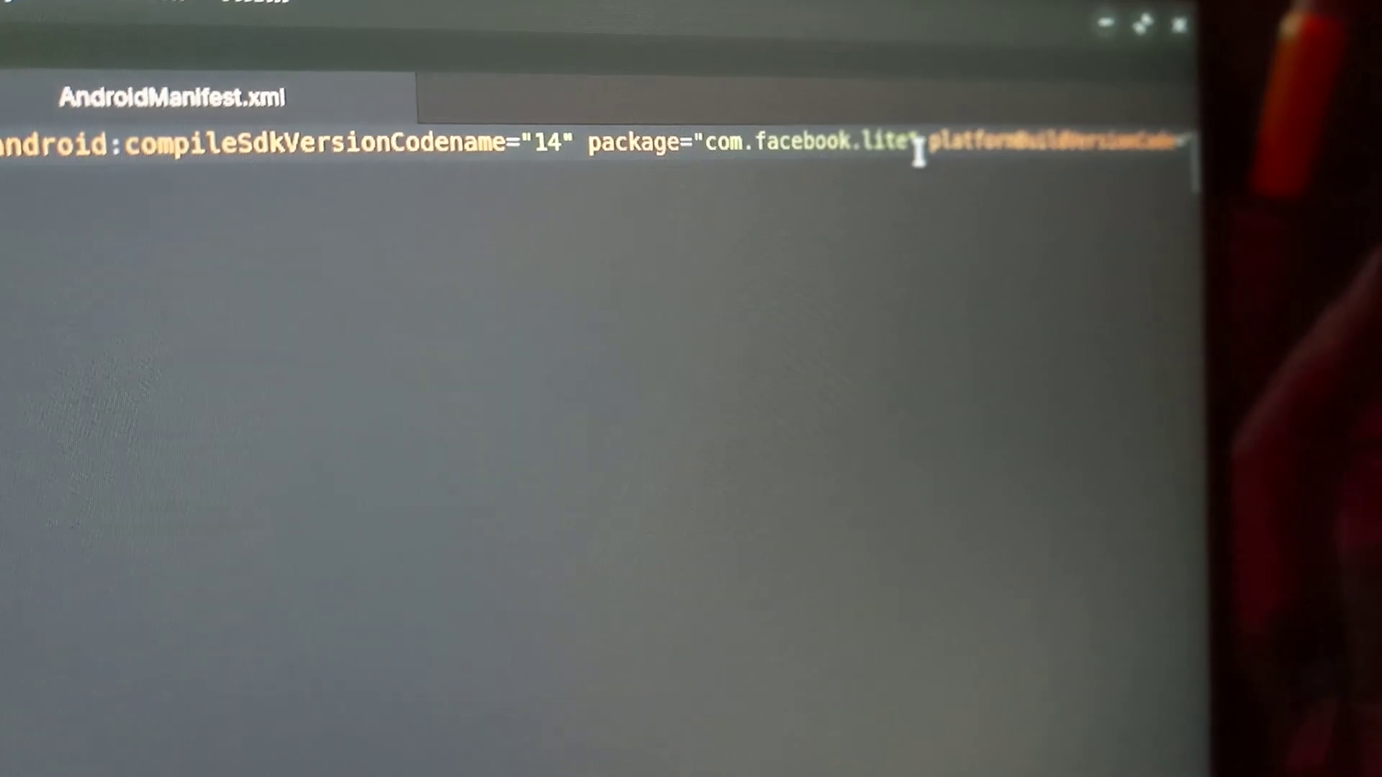
pyautogui.moveTo(894, 146); pyautogui.dragTo(758, 144)
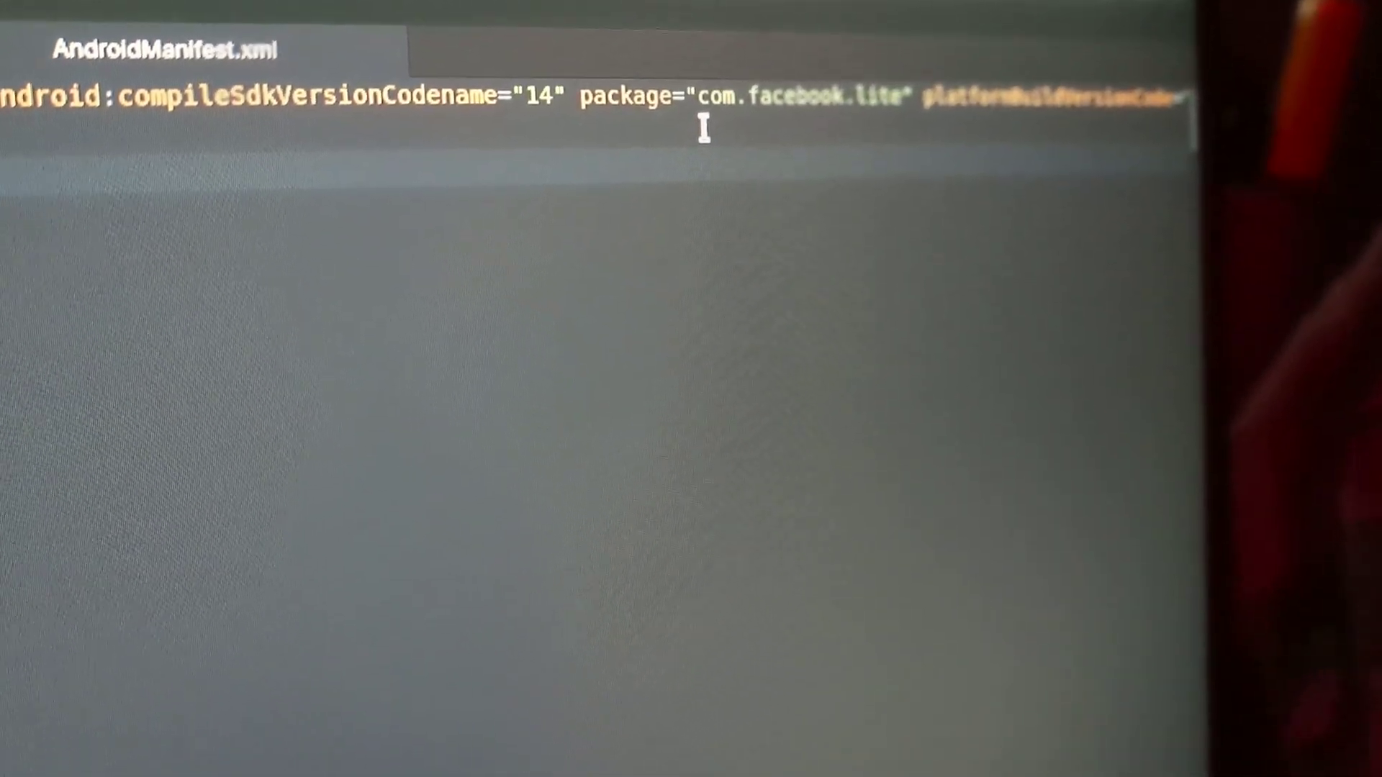
pyautogui.moveTo(745, 84); pyautogui.dragTo(756, 75)
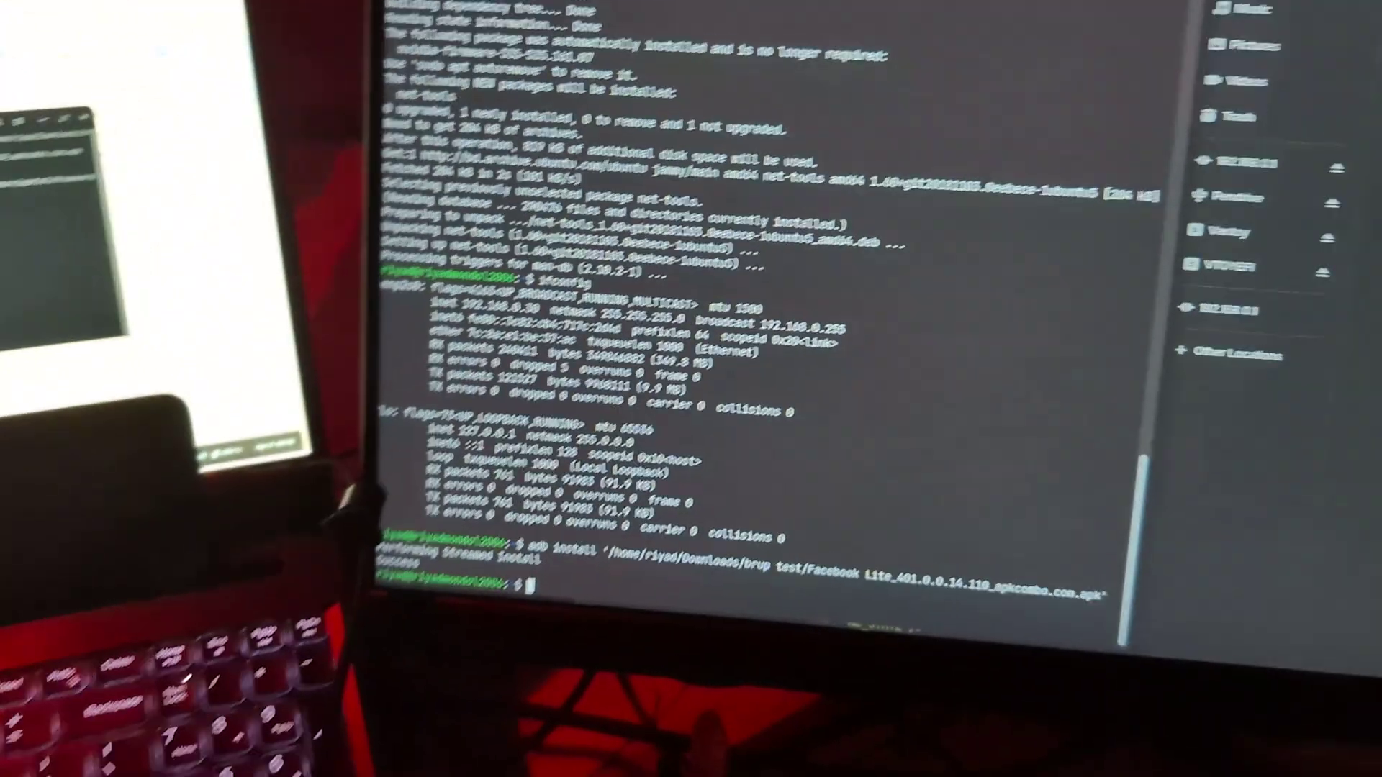
pyautogui.write('fr')
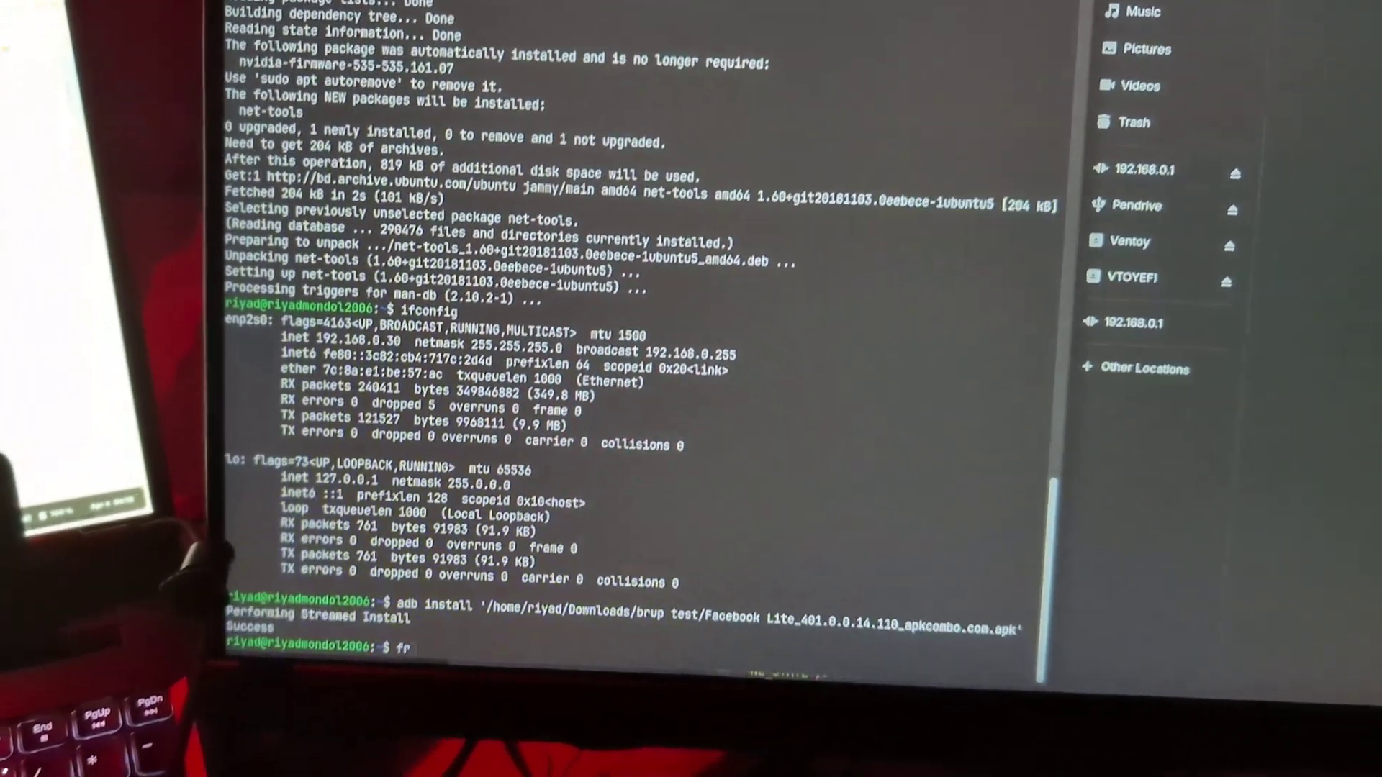
pyautogui.write('ida-')
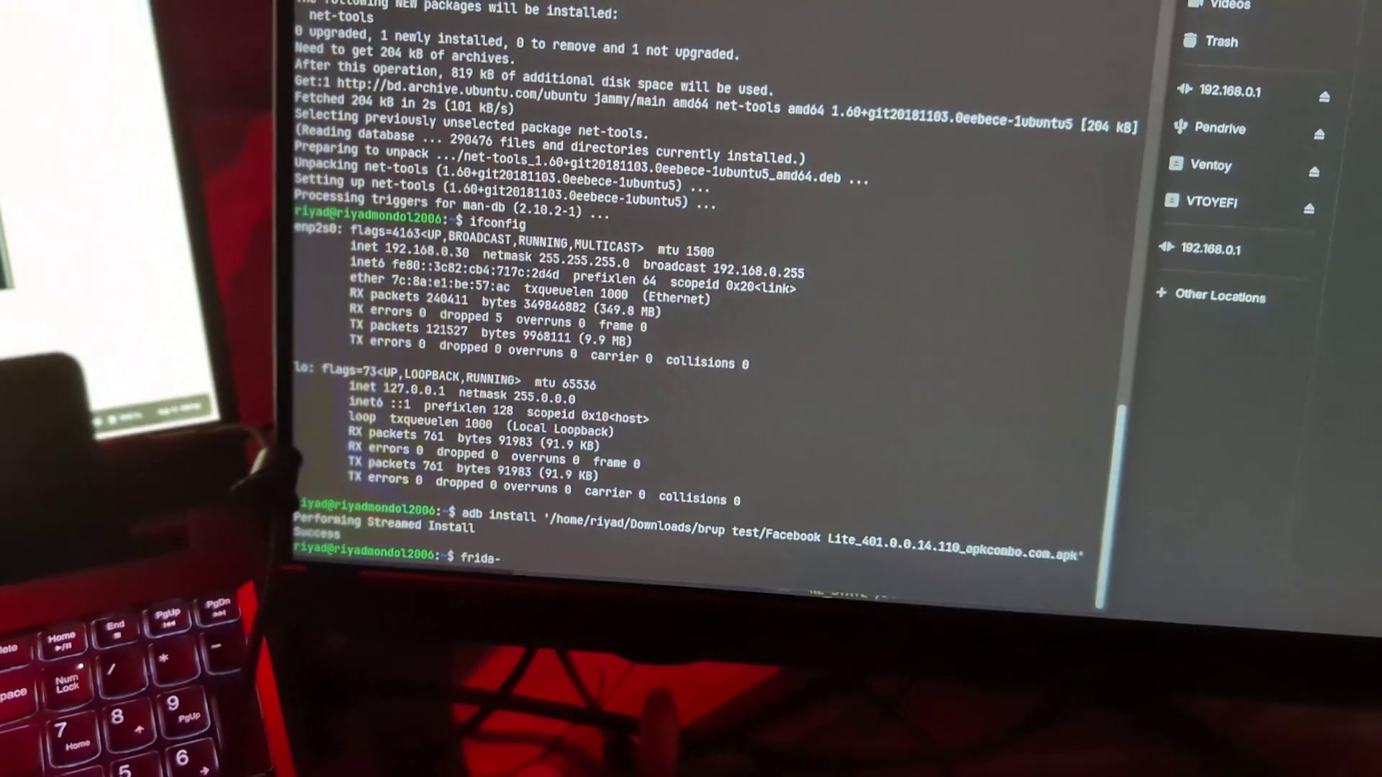
pyautogui.write('ps ')
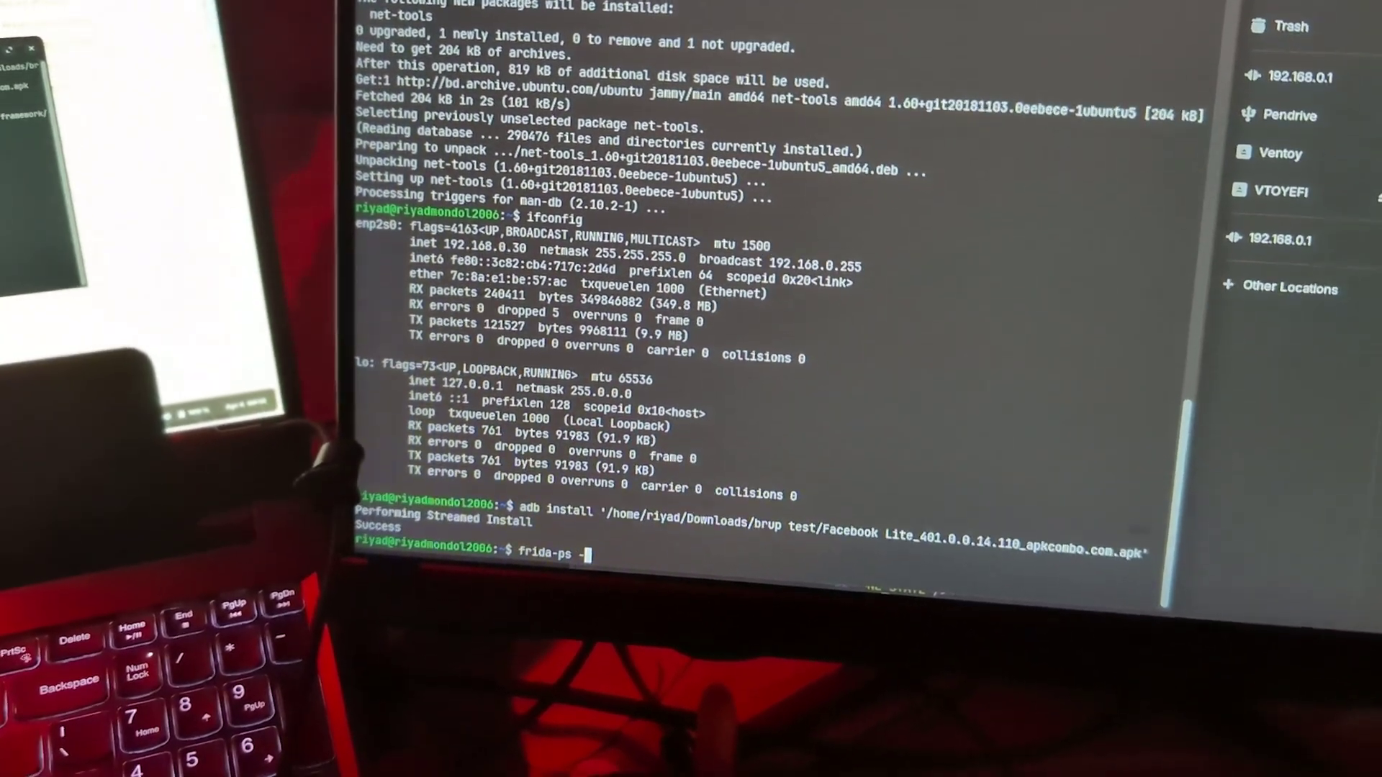
pyautogui.write('-U')
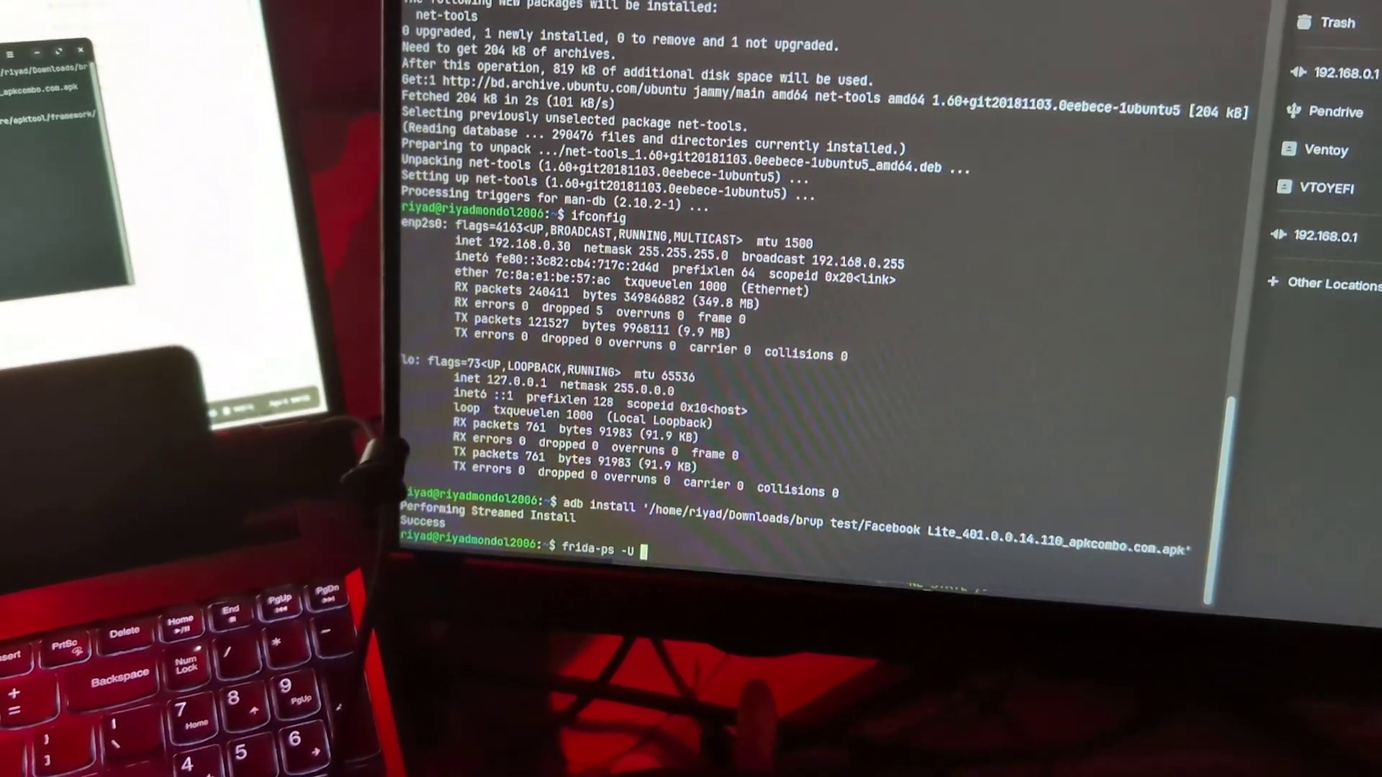
pyautogui.write('-')
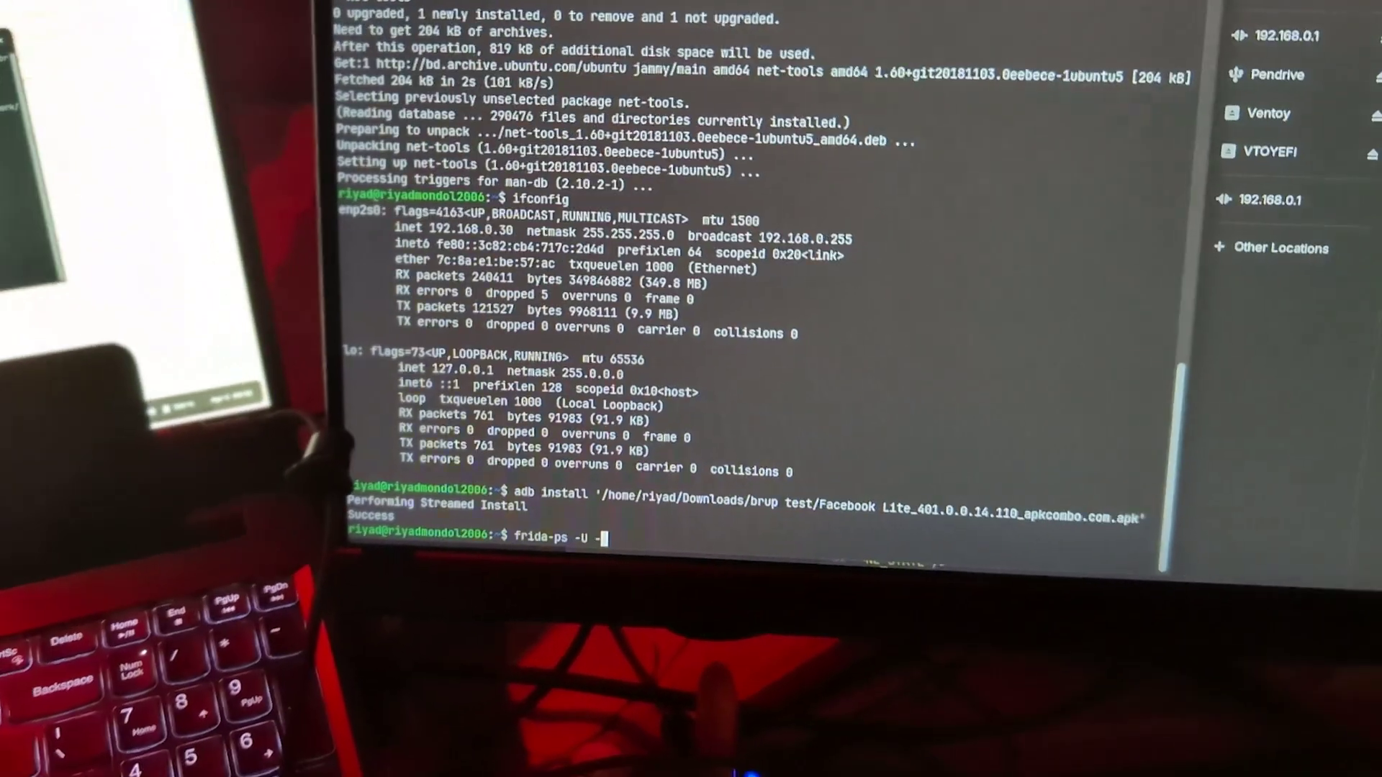
pyautogui.write('f')
# Build a frida-ps -U -f command with com.facebook.lite and the fuckssl.js script path
pyautogui.hotkey('ctrl', 'shift', 'v')
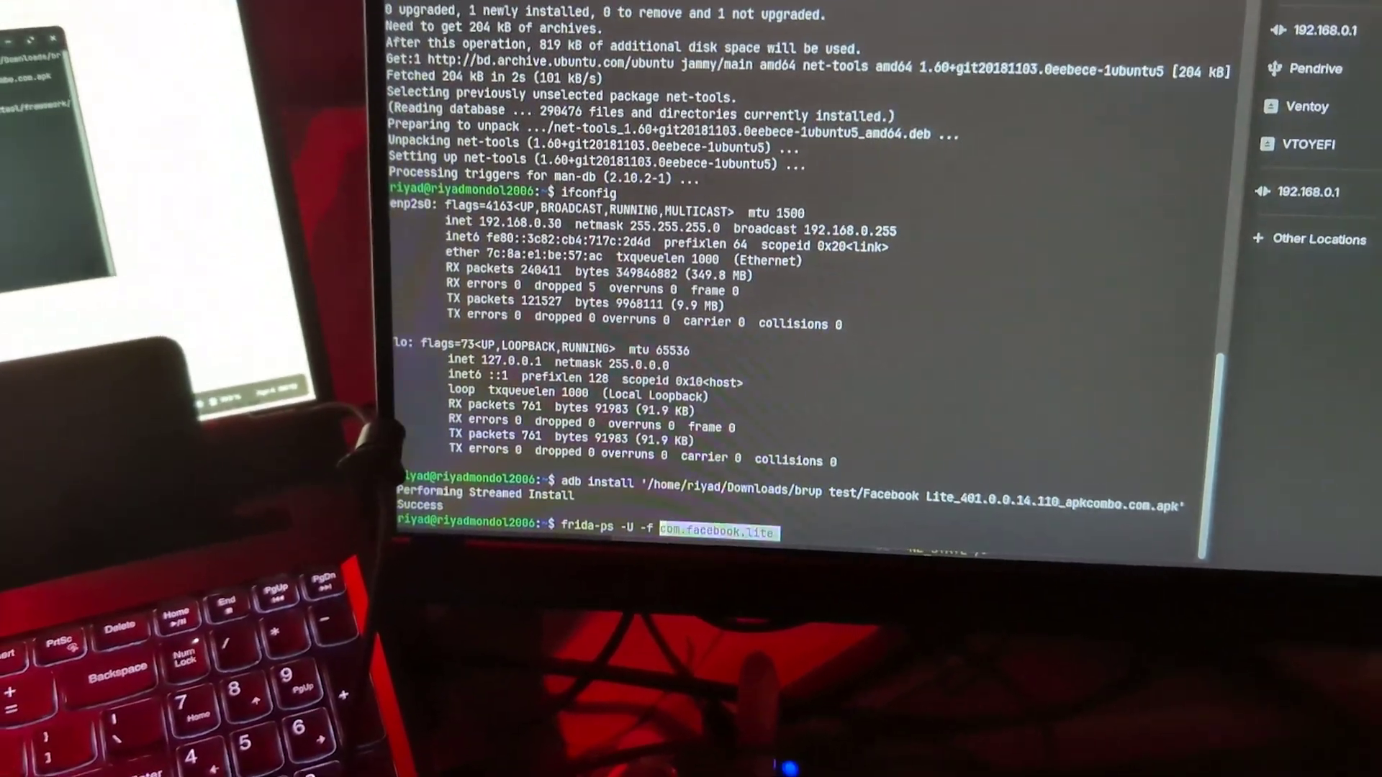
pyautogui.write('-l')
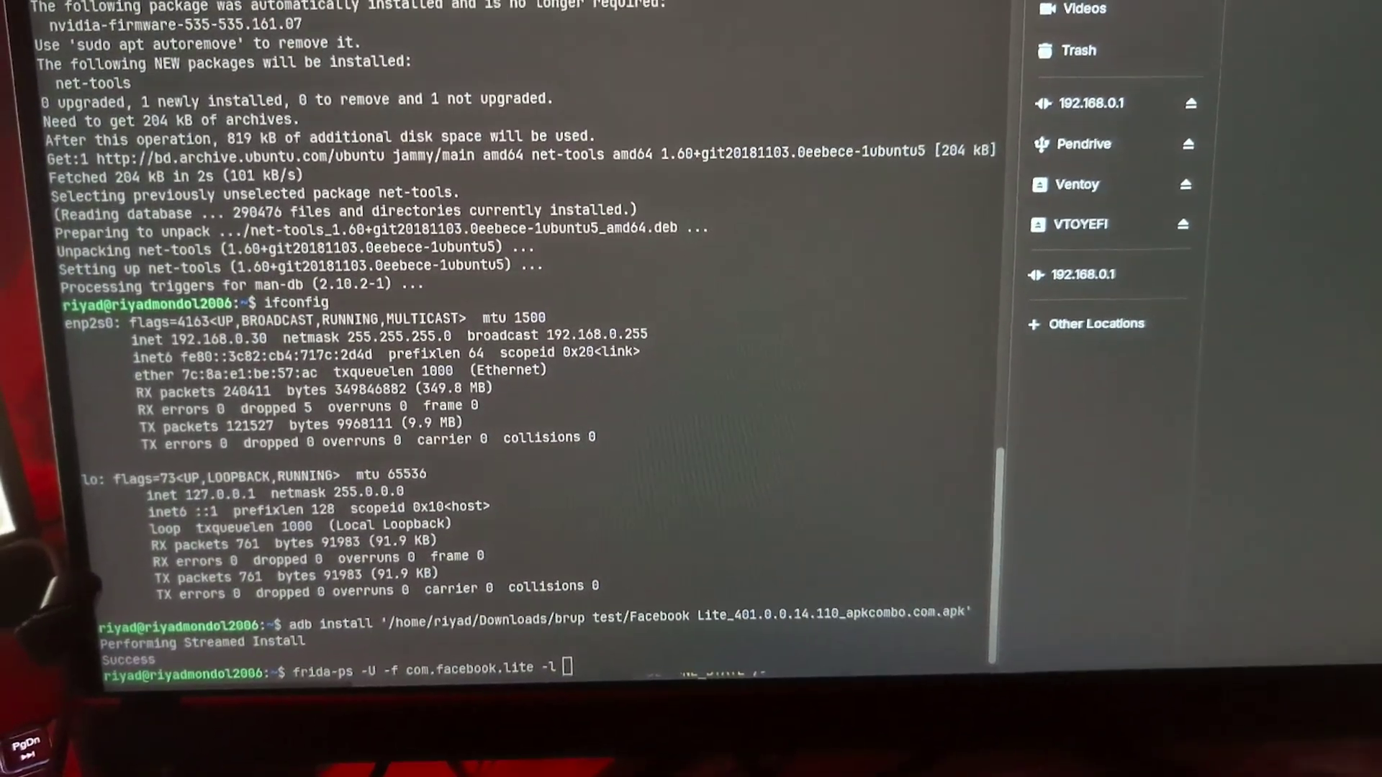
pyautogui.hotkey('ctrl', 'shift', 'v')
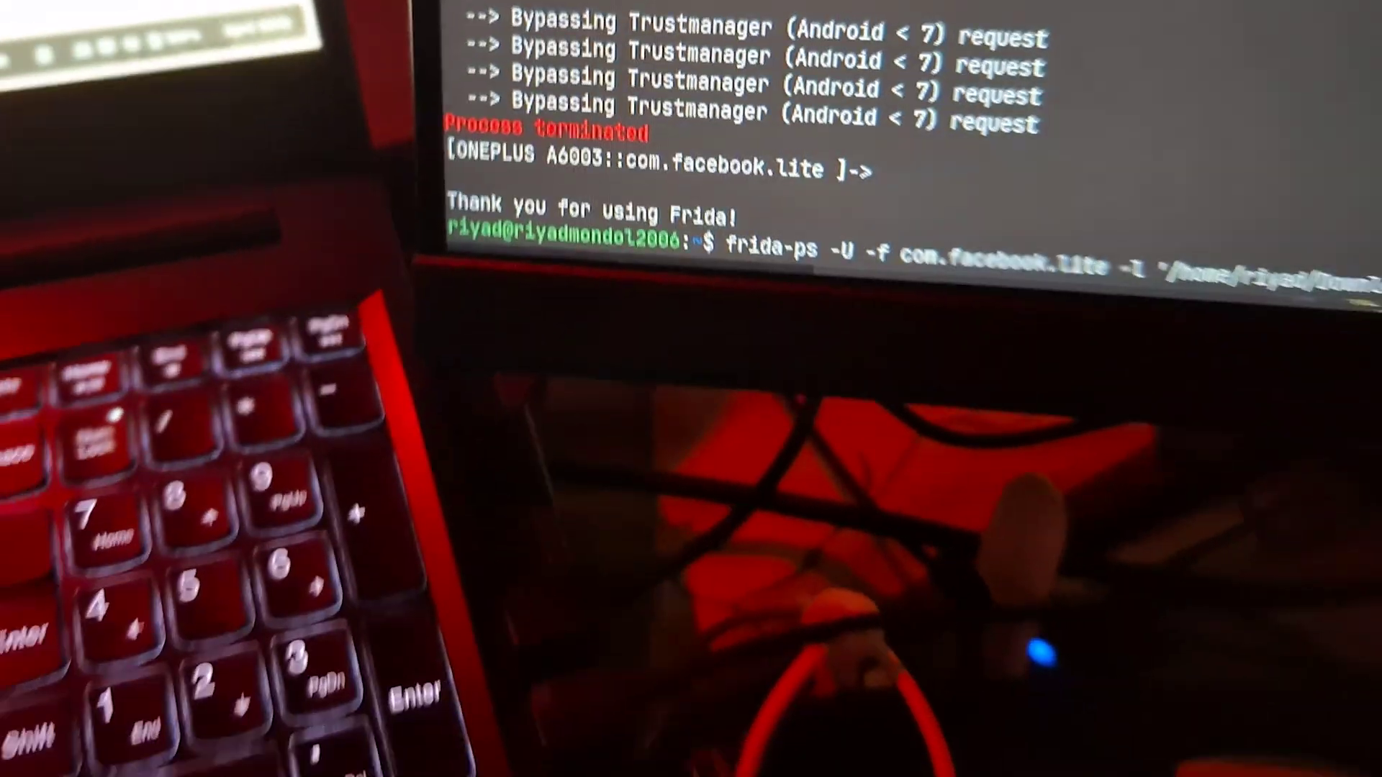
# Remove '-ps' to form frida -U -f com.facebook.lite -l fuckssl.js
pyautogui.press('BackSpace')
pyautogui.press('BackSpace')
pyautogui.press('BackSpace')
pyautogui.press('End')
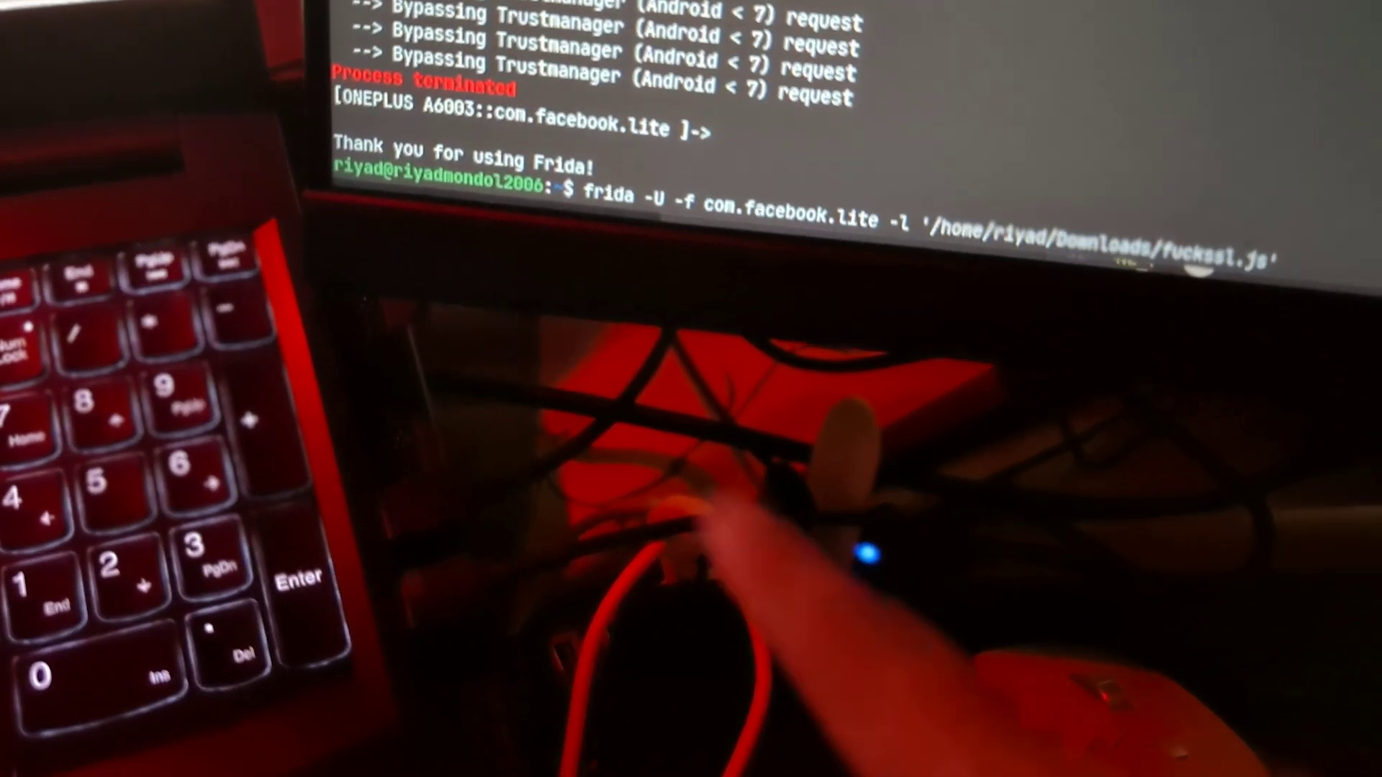